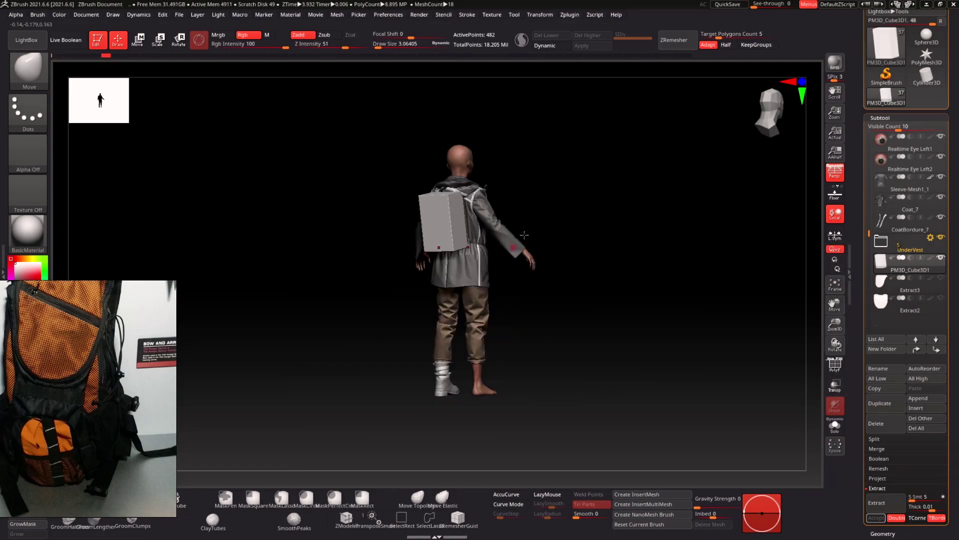
Scrub the backpack block's undo history forward from the plain box to its latest tapered shape with the masked upper flap area.
{"action": "right_click_drag", "start_coordinate": [426, 202], "coordinate": [499, 240], "text": "ctrl"}
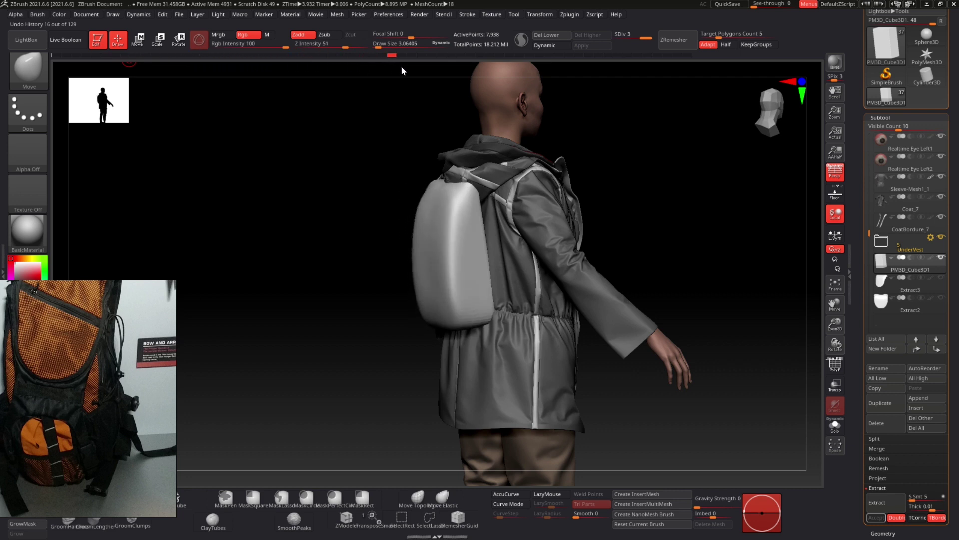
{"action": "left_click_drag", "start_coordinate": [462, 69], "coordinate": [420, 80]}
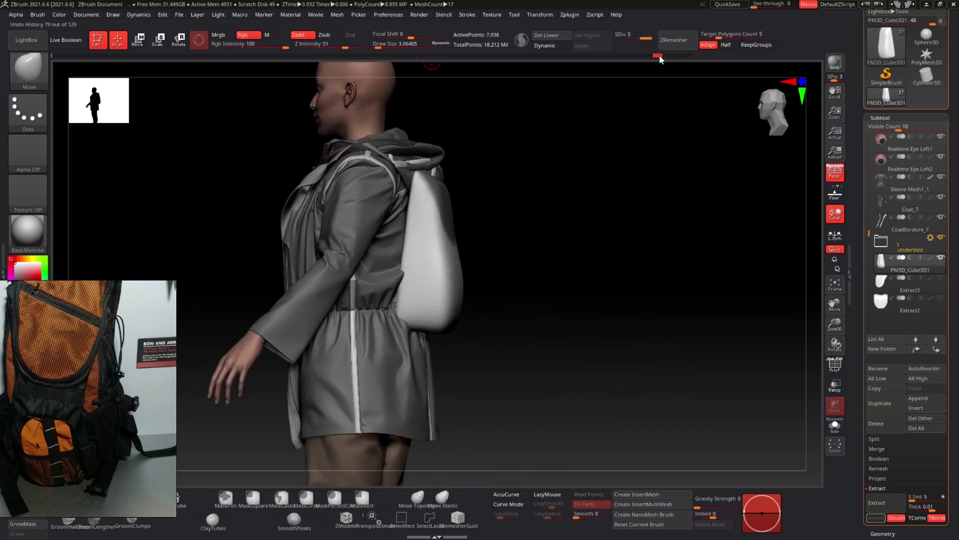
{"action": "left_click_drag", "start_coordinate": [678, 55], "coordinate": [519, 173]}
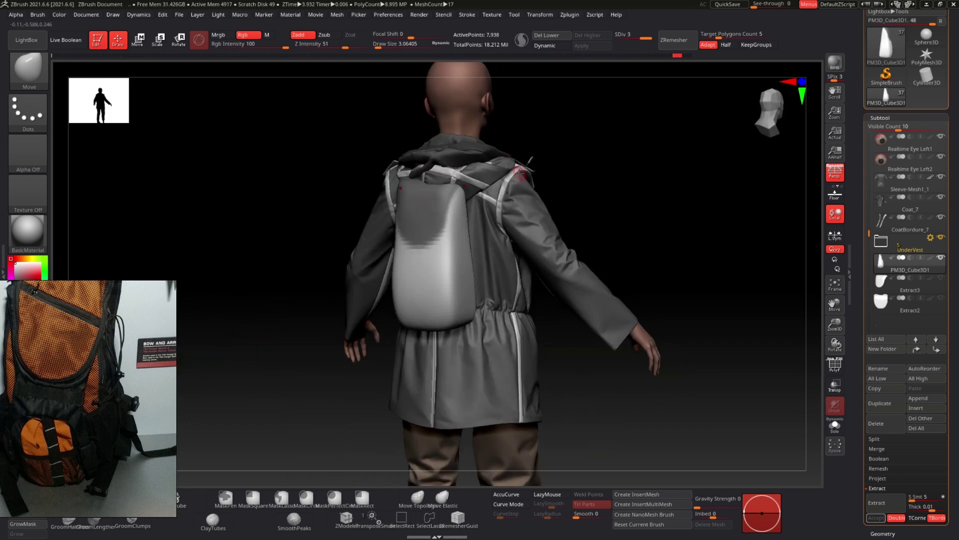
{"action": "right_click_drag", "start_coordinate": [451, 222], "coordinate": [502, 219], "text": "alt"}
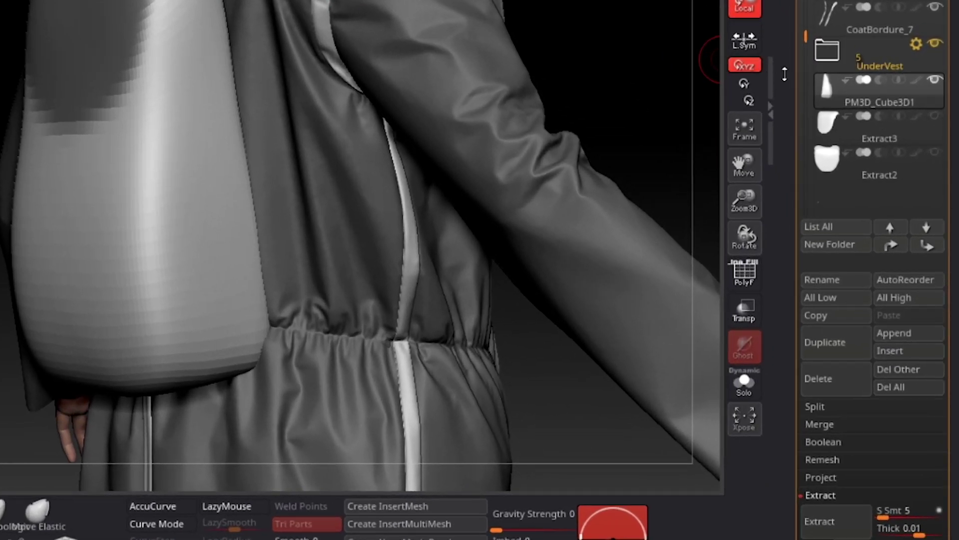
Isolate the extracted upper flap subtool Extract3 and display its wireframe.
{"action": "left_click_drag", "start_coordinate": [784, 74], "coordinate": [790, 0]}
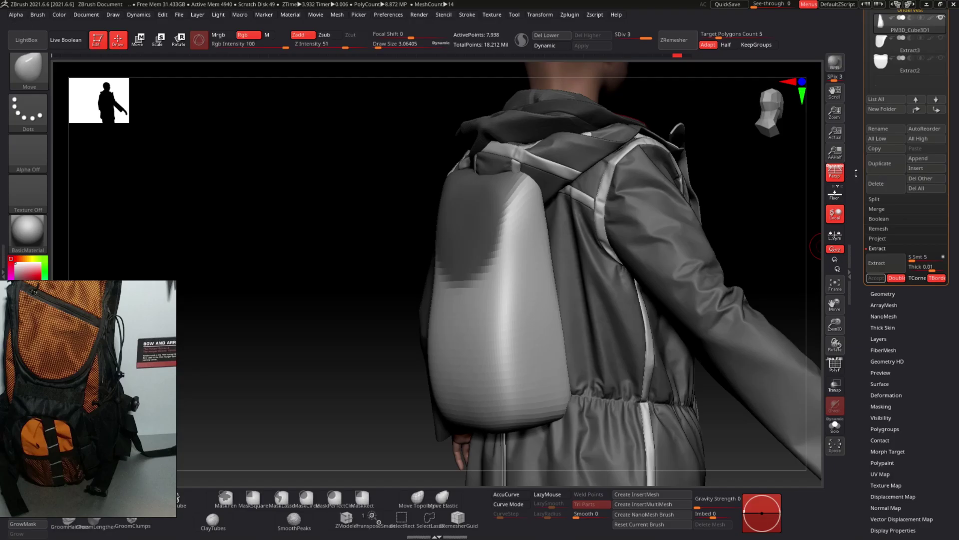
{"action": "left_click_drag", "start_coordinate": [856, 174], "coordinate": [857, 275]}
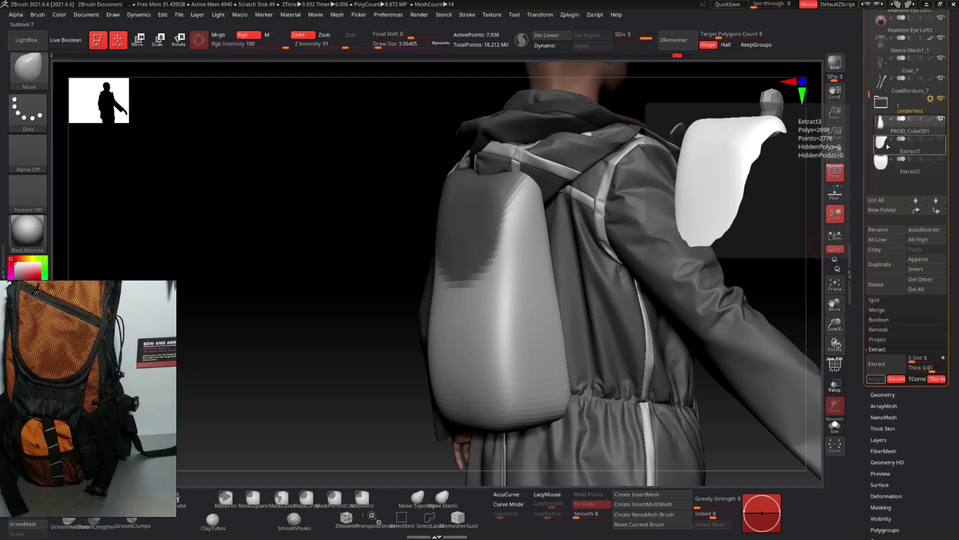
{"action": "left_click", "coordinate": [883, 149]}
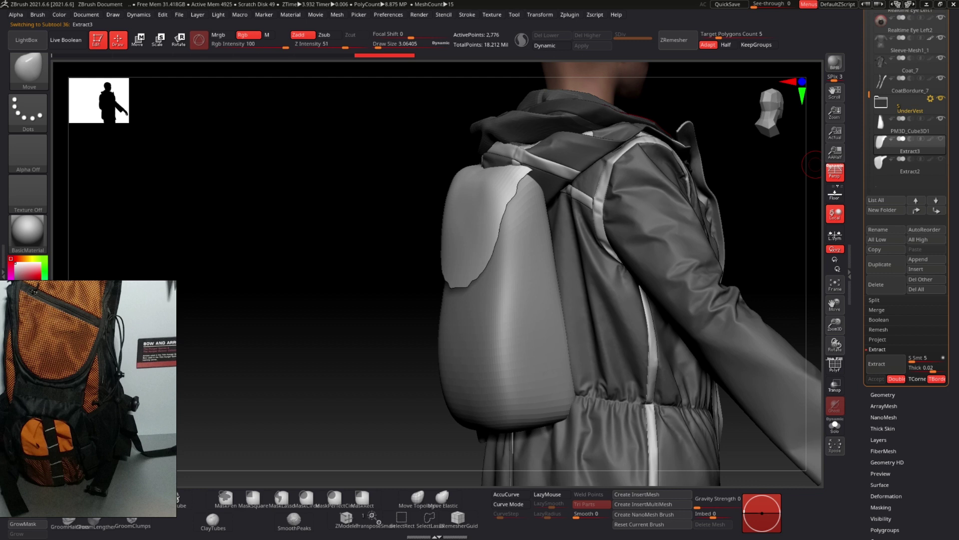
{"action": "left_click", "coordinate": [833, 369]}
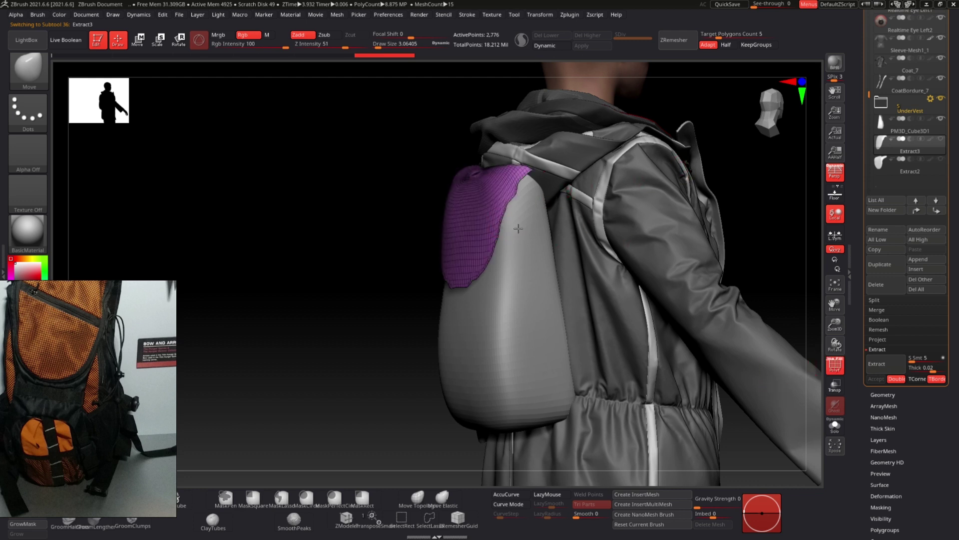
{"action": "right_click_drag", "start_coordinate": [767, 370], "coordinate": [790, 410], "text": "alt"}
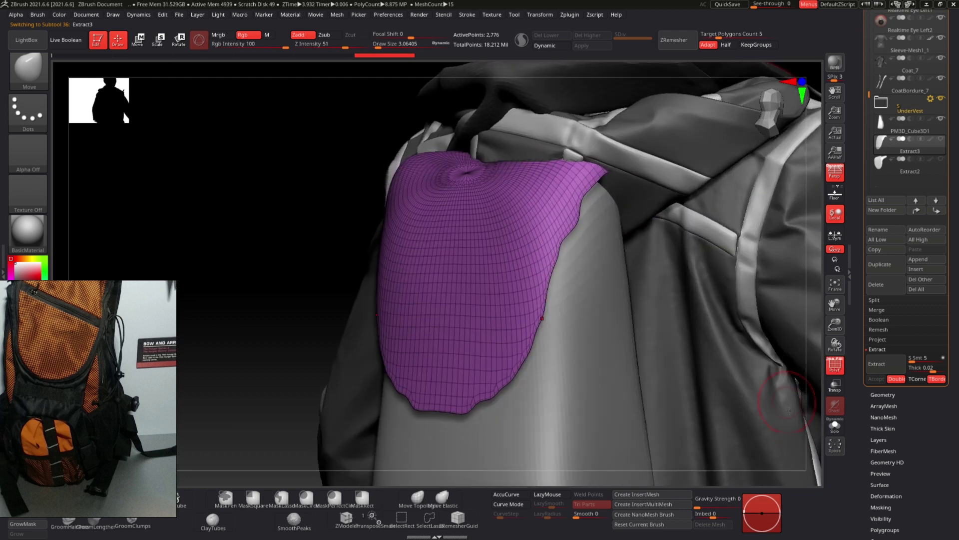
{"action": "left_click", "coordinate": [834, 426]}
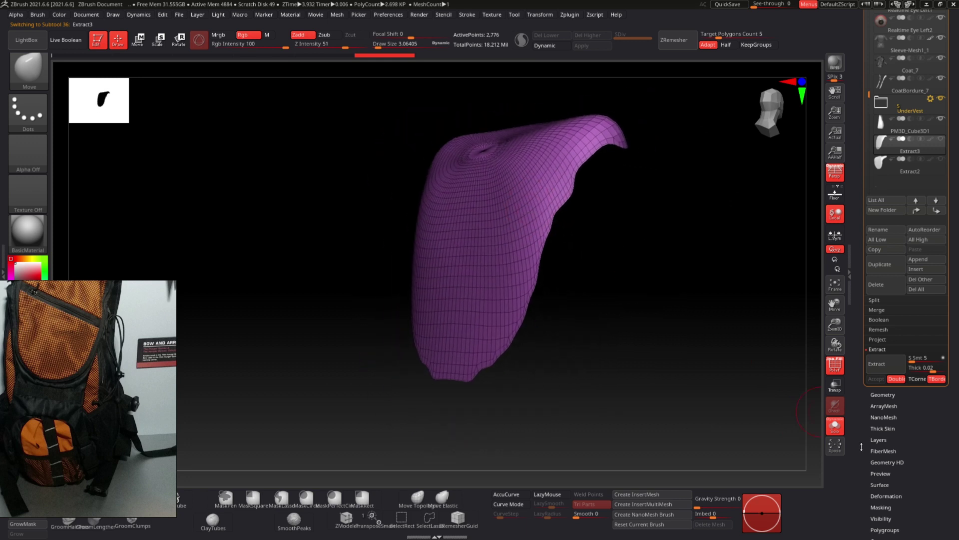
Smooth the flap's jagged border with a Polish deformation and open its geometry settings.
{"action": "left_click_drag", "start_coordinate": [880, 456], "coordinate": [894, 298]}
{"action": "mouse_move", "coordinate": [893, 343]}
{"action": "left_mouse_down"}
{"action": "mouse_move", "coordinate": [890, 299]}
{"action": "mouse_move", "coordinate": [892, 326]}
{"action": "left_mouse_up"}
{"action": "left_click", "coordinate": [887, 287]}
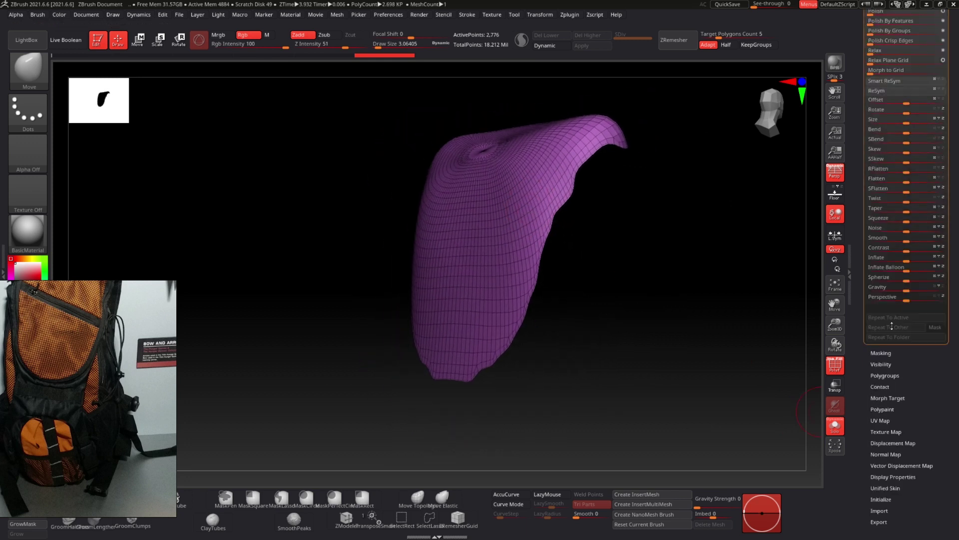
{"action": "left_click_drag", "start_coordinate": [843, 100], "coordinate": [880, 94]}
{"action": "right_click_drag", "start_coordinate": [525, 210], "coordinate": [516, 250]}
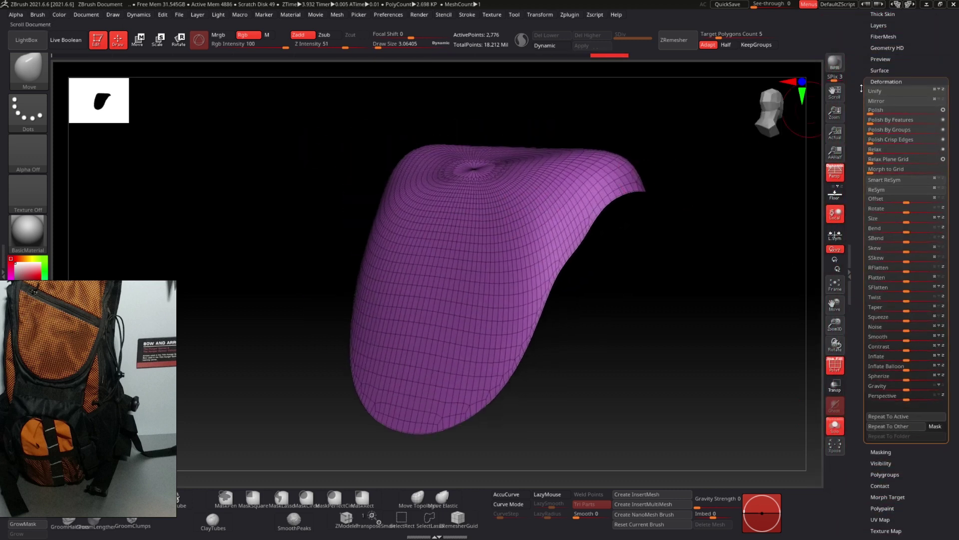
{"action": "left_click_drag", "start_coordinate": [860, 55], "coordinate": [860, 93]}
{"action": "left_click", "coordinate": [887, 111]}
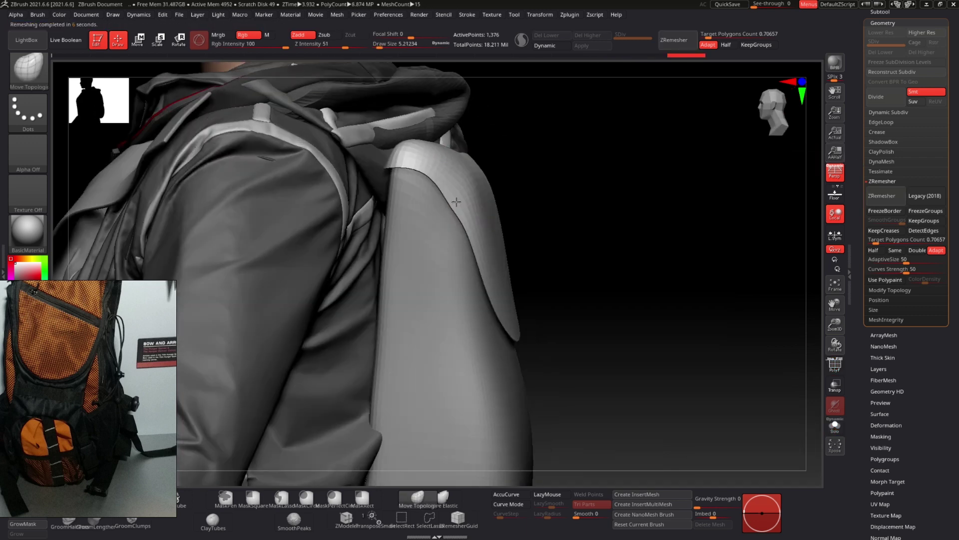
Extrude all polygons of the flap with the ZModeler brush to give it thickness, using a draw size of about 1.67 and the wireframe shown.
{"action": "mouse_move", "coordinate": [456, 202]}
{"action": "right_mouse_down"}
{"action": "mouse_move", "coordinate": [533, 186]}
{"action": "mouse_move", "coordinate": [549, 295]}
{"action": "mouse_move", "coordinate": [561, 212]}
{"action": "mouse_move", "coordinate": [550, 200]}
{"action": "mouse_move", "coordinate": [522, 212]}
{"action": "right_mouse_up"}
{"action": "key", "text": "s"}
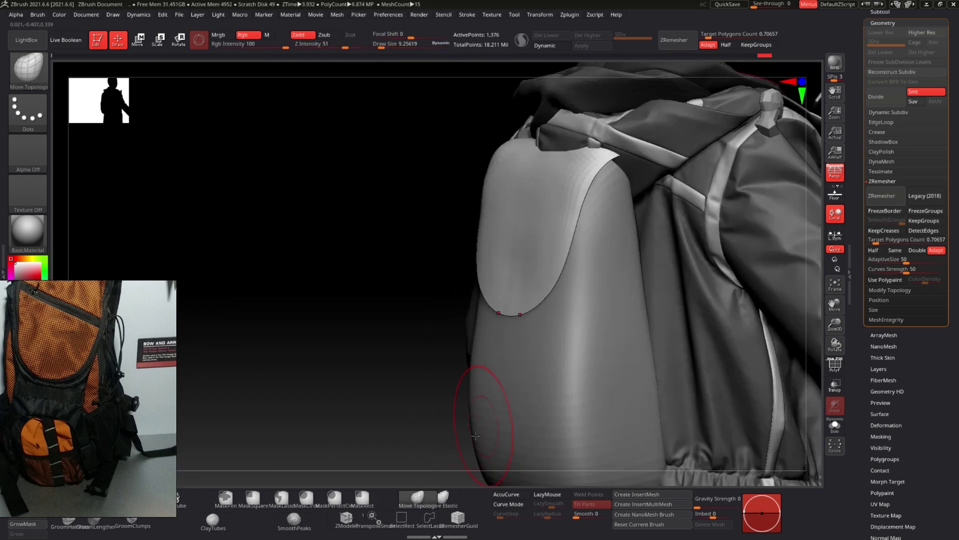
{"action": "left_click", "coordinate": [346, 520]}
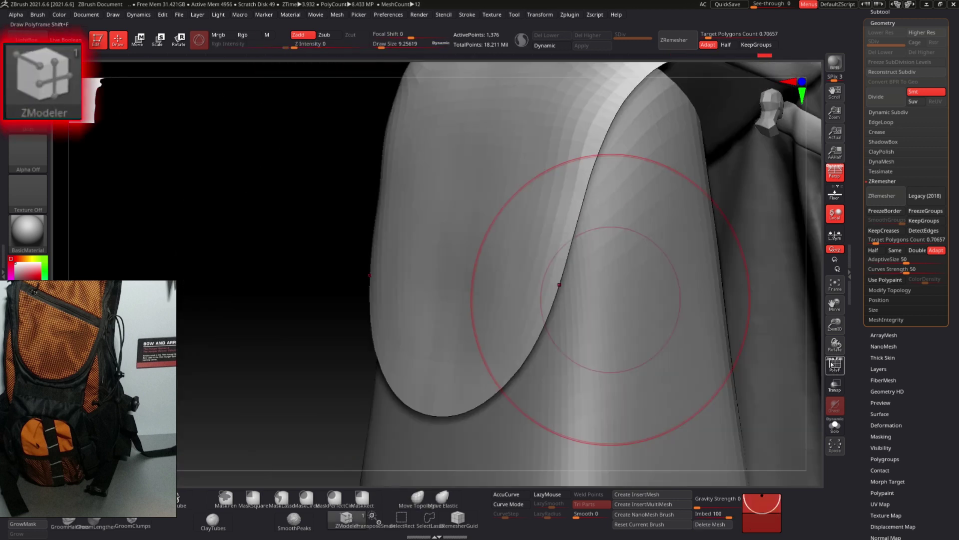
{"action": "key", "text": "shift+f"}
{"action": "key", "text": "s"}
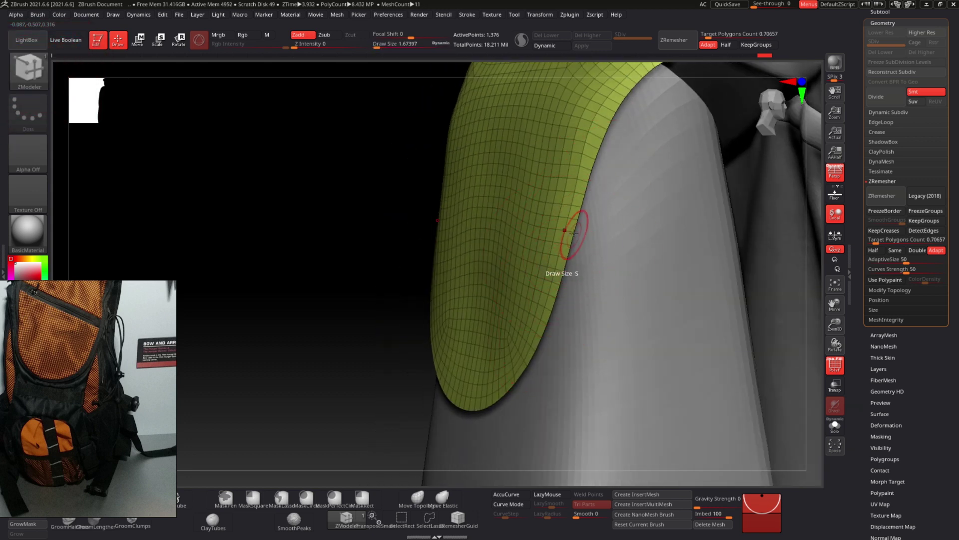
{"action": "key", "text": "space"}
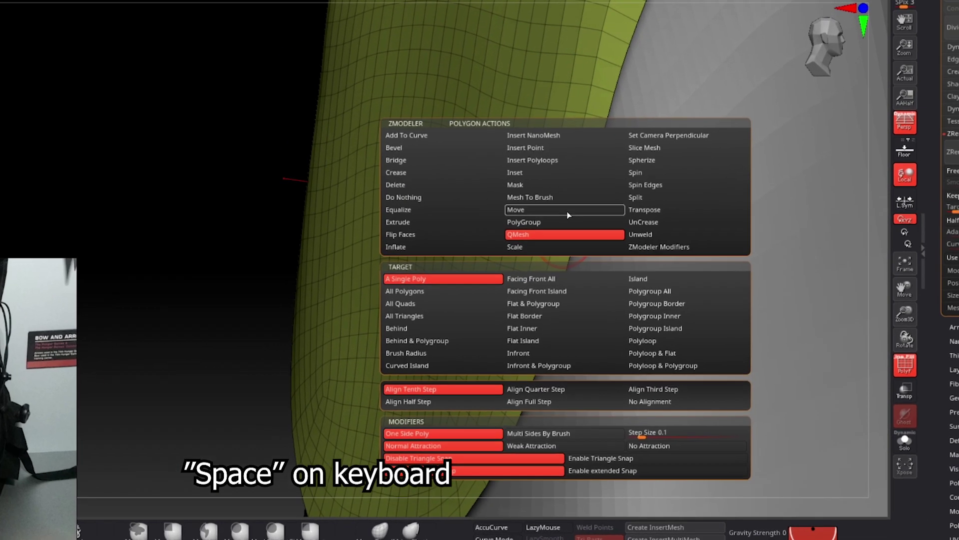
{"action": "left_click", "coordinate": [399, 222]}
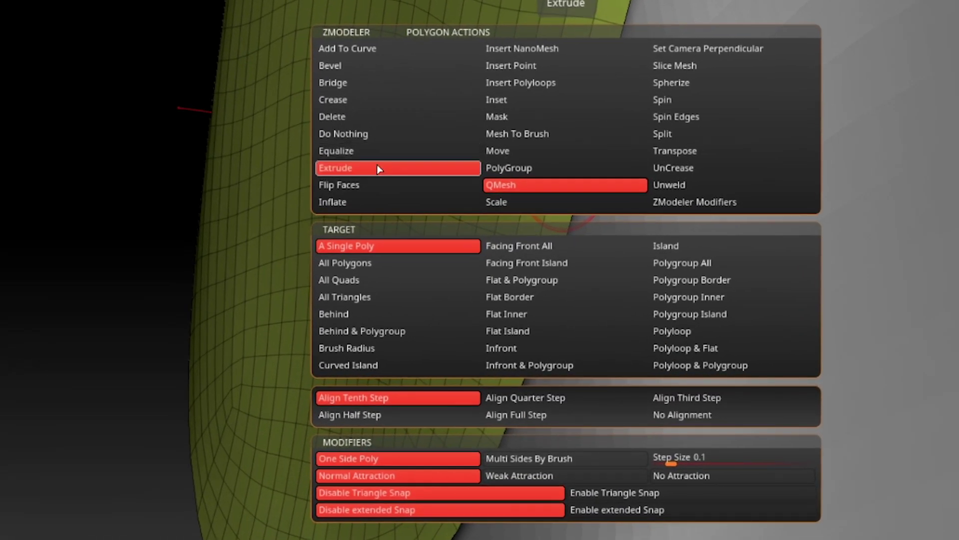
{"action": "left_click", "coordinate": [479, 291]}
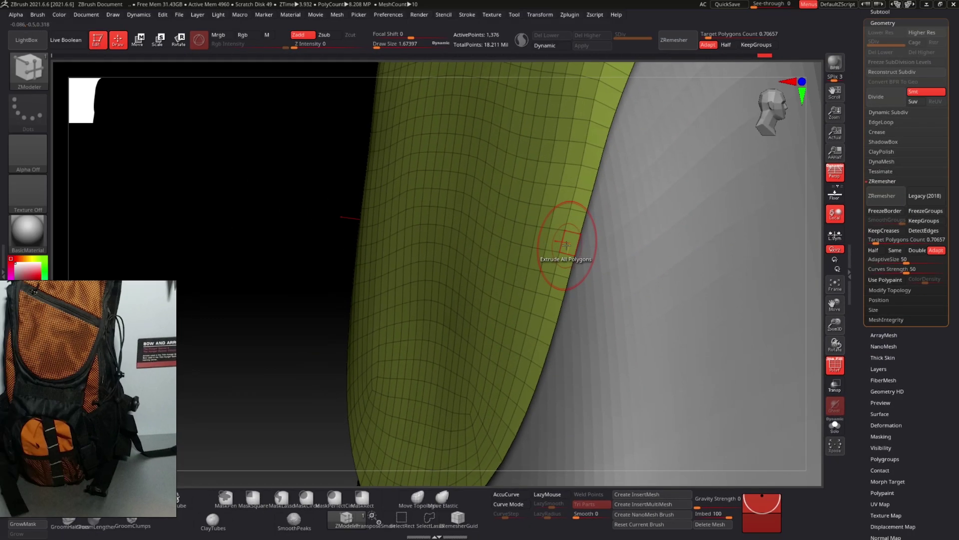
{"action": "left_click_drag", "start_coordinate": [566, 244], "coordinate": [588, 248]}
Flip the extruded flap's inverted faces through its display properties so the outer surface faces outward.
{"action": "scroll", "coordinate": [896, 430], "scroll_direction": "down", "scroll_amount": 5}
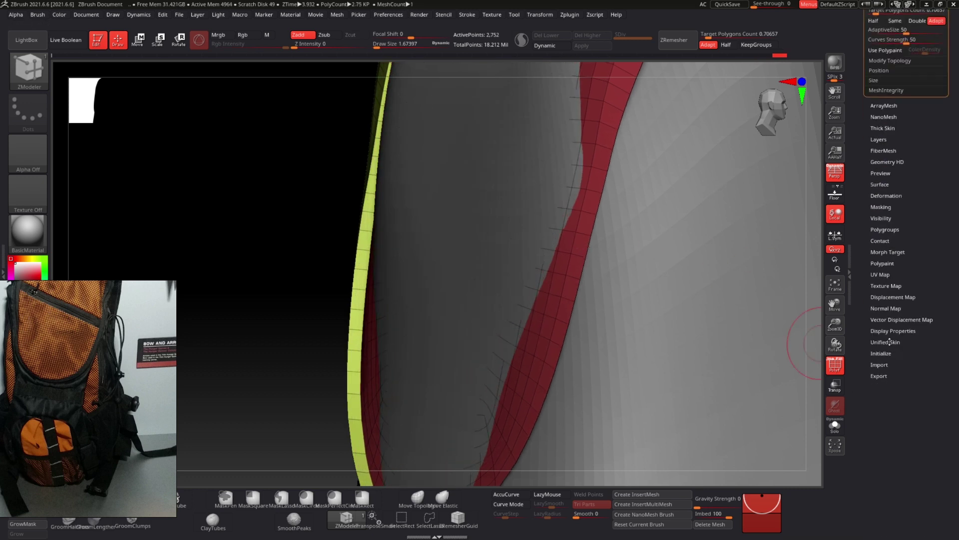
{"action": "scroll", "coordinate": [896, 283], "scroll_direction": "down", "scroll_amount": 1}
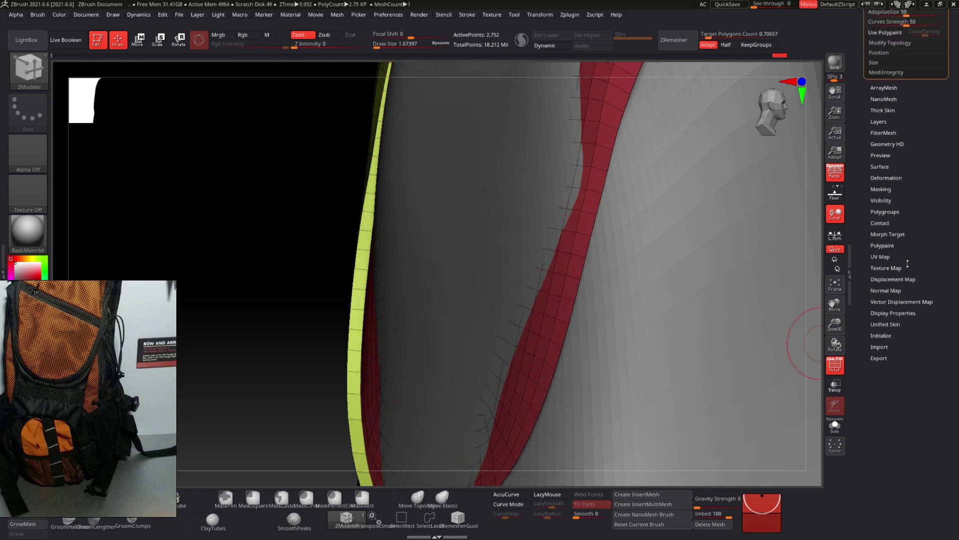
{"action": "scroll", "coordinate": [889, 305], "scroll_direction": "down", "scroll_amount": 1}
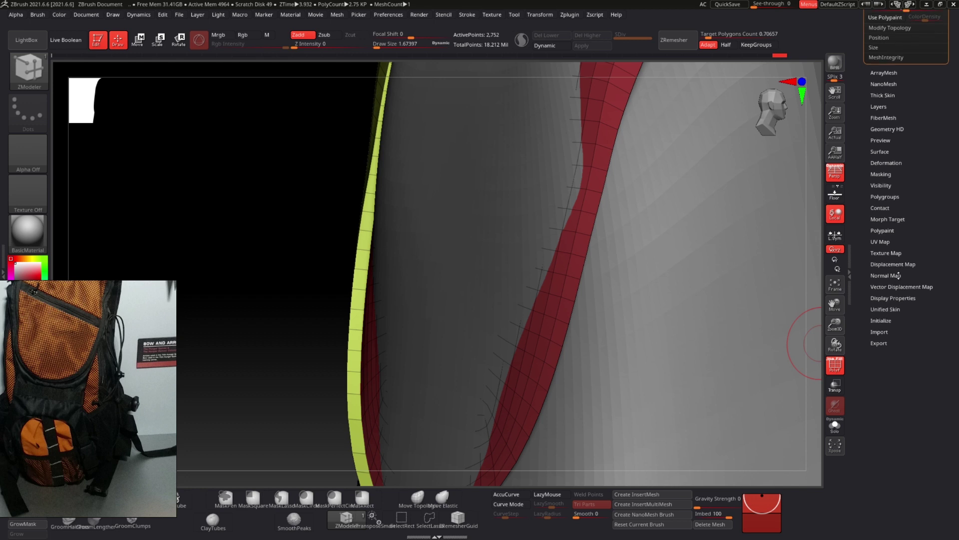
{"action": "left_click_drag", "start_coordinate": [889, 306], "coordinate": [892, 298]}
{"action": "left_click", "coordinate": [893, 298]}
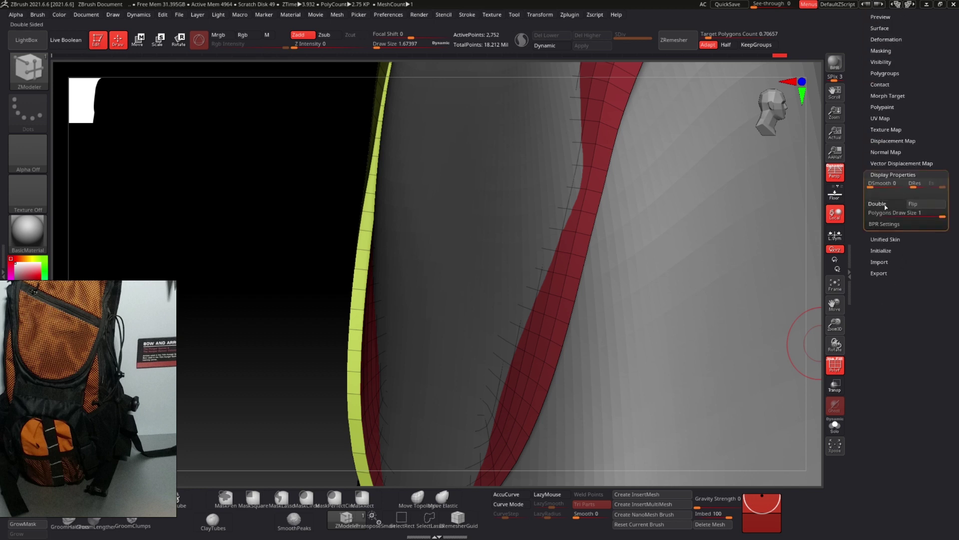
{"action": "left_click", "coordinate": [904, 204]}
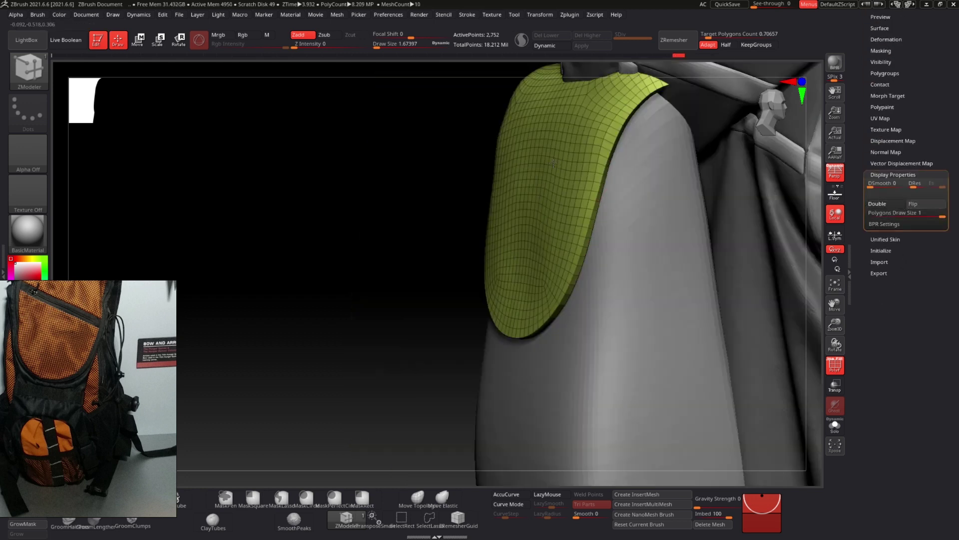
Select the main backpack body and mask its lower part in the shape of a front pocket.
{"action": "scroll", "coordinate": [95, 314], "scroll_direction": "up", "scroll_amount": 3}
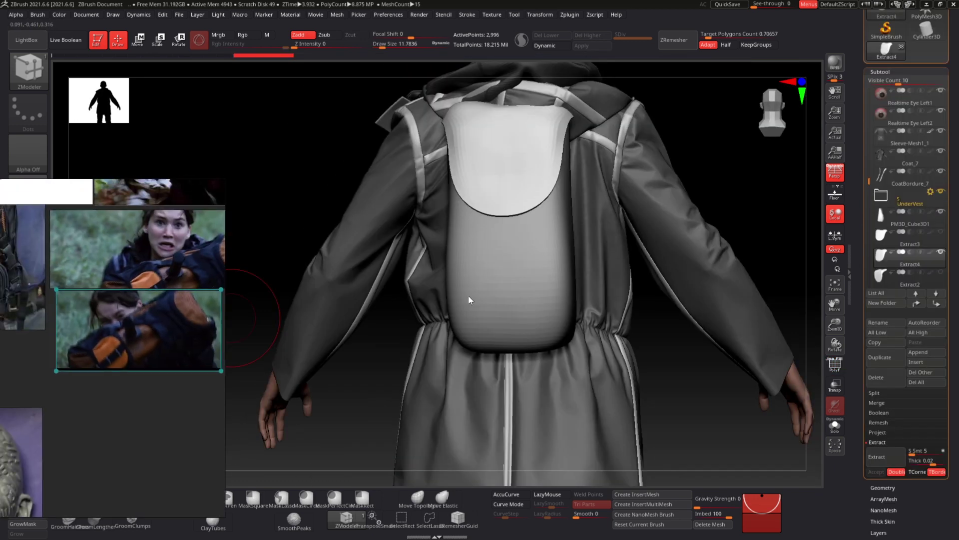
{"action": "right_click_drag", "start_coordinate": [469, 300], "coordinate": [538, 358]}
{"action": "left_click", "coordinate": [499, 254], "text": "alt"}
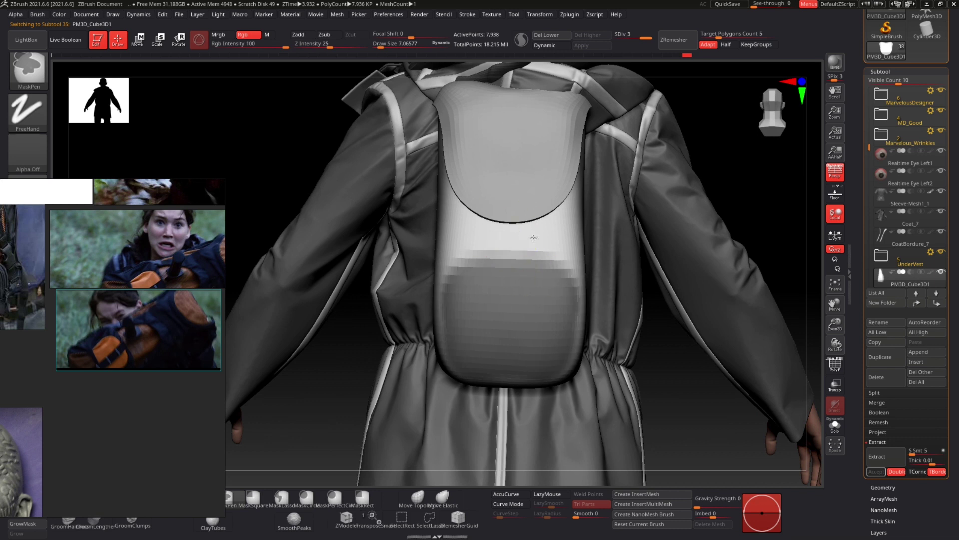
{"action": "right_click_drag", "start_coordinate": [560, 248], "coordinate": [516, 274]}
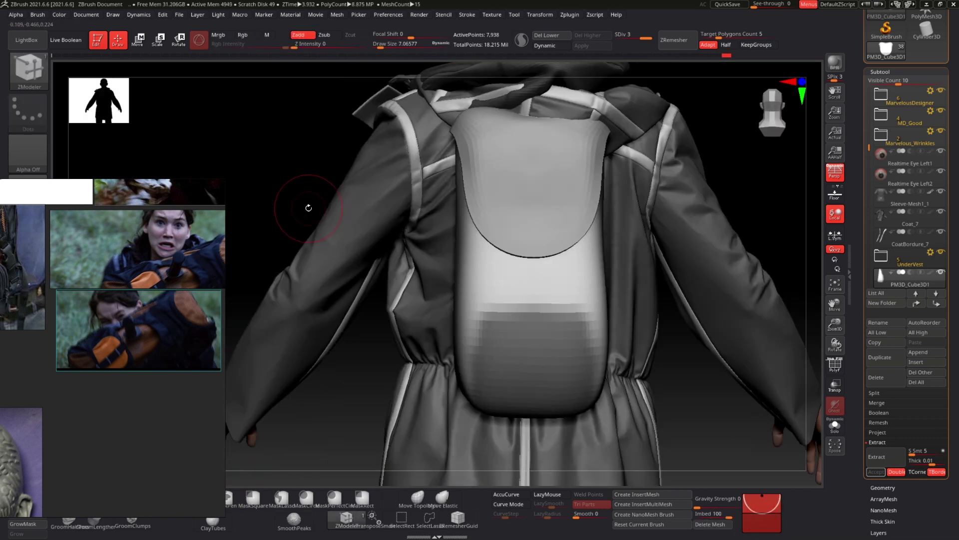
Isolate the backpack body and extract its masked lower area as a front pocket, following the close-up reference photo.
{"action": "middle_click_drag", "start_coordinate": [150, 293], "coordinate": [68, 303]}
{"action": "scroll", "coordinate": [68, 302], "scroll_direction": "up", "scroll_amount": 1}
{"action": "scroll", "coordinate": [68, 303], "scroll_direction": "down", "scroll_amount": 3}
{"action": "scroll", "coordinate": [30, 293], "scroll_direction": "up", "scroll_amount": 4}
{"action": "right_click_drag", "start_coordinate": [610, 272], "coordinate": [542, 286]}
{"action": "left_click", "coordinate": [835, 425]}
{"action": "right_click_drag", "start_coordinate": [565, 187], "coordinate": [649, 350]}
{"action": "right_click_drag", "start_coordinate": [856, 459], "coordinate": [872, 454]}
{"action": "left_click", "coordinate": [880, 455]}
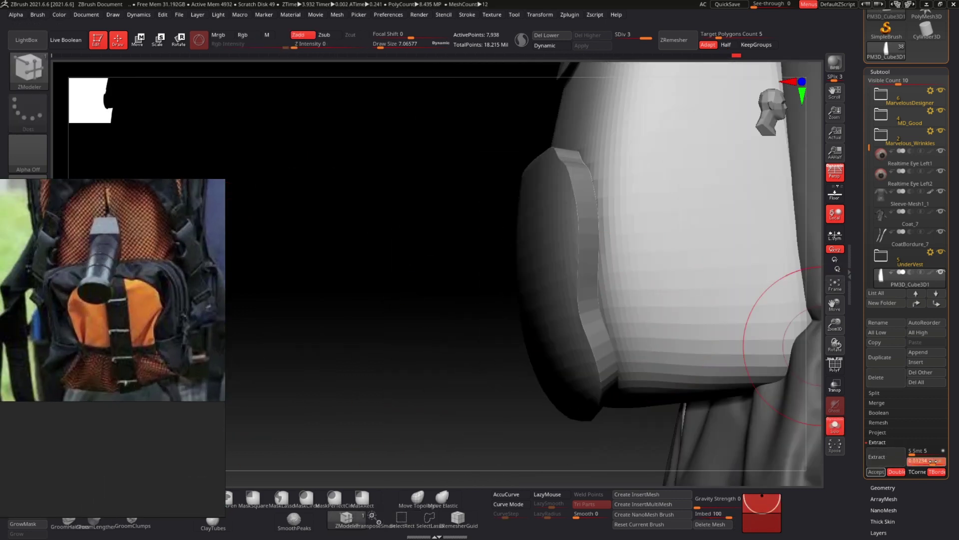
Increase the extraction thickness to 0.02, extract the pocket again and accept it as a separate subtool.
{"action": "left_click_drag", "start_coordinate": [934, 461], "coordinate": [938, 461]}
{"action": "right_click_drag", "start_coordinate": [779, 350], "coordinate": [799, 365]}
{"action": "left_click_drag", "start_coordinate": [930, 461], "coordinate": [933, 461]}
{"action": "left_click", "coordinate": [880, 456]}
{"action": "left_click", "coordinate": [876, 471]}
{"action": "right_click_drag", "start_coordinate": [710, 390], "coordinate": [316, 513]}
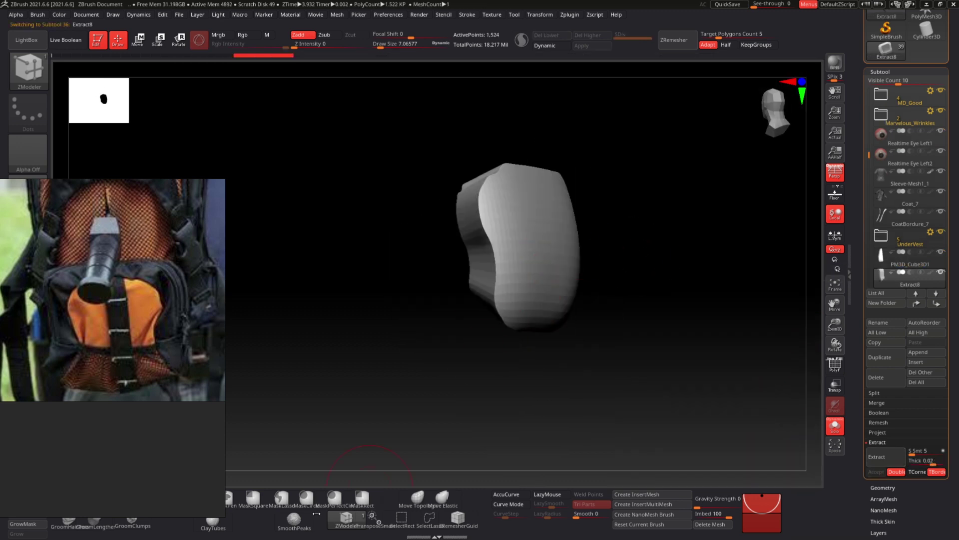
Switch to the Move Topological brush and show the pocket's wireframe together with the rest of the model.
{"action": "left_click", "coordinate": [417, 498]}
{"action": "mouse_move", "coordinate": [429, 360]}
{"action": "right_mouse_down"}
{"action": "mouse_move", "coordinate": [523, 315]}
{"action": "mouse_move", "coordinate": [817, 386]}
{"action": "right_mouse_up"}
{"action": "left_click", "coordinate": [834, 425]}
{"action": "key", "text": "shift+f"}
{"action": "mouse_move", "coordinate": [719, 380]}
{"action": "right_mouse_down", "text": "ctrl"}
{"action": "mouse_move", "coordinate": [644, 350]}
{"action": "mouse_move", "coordinate": [571, 356]}
{"action": "mouse_move", "coordinate": [490, 344]}
{"action": "mouse_move", "coordinate": [500, 350]}
{"action": "right_mouse_up", "text": "ctrl"}
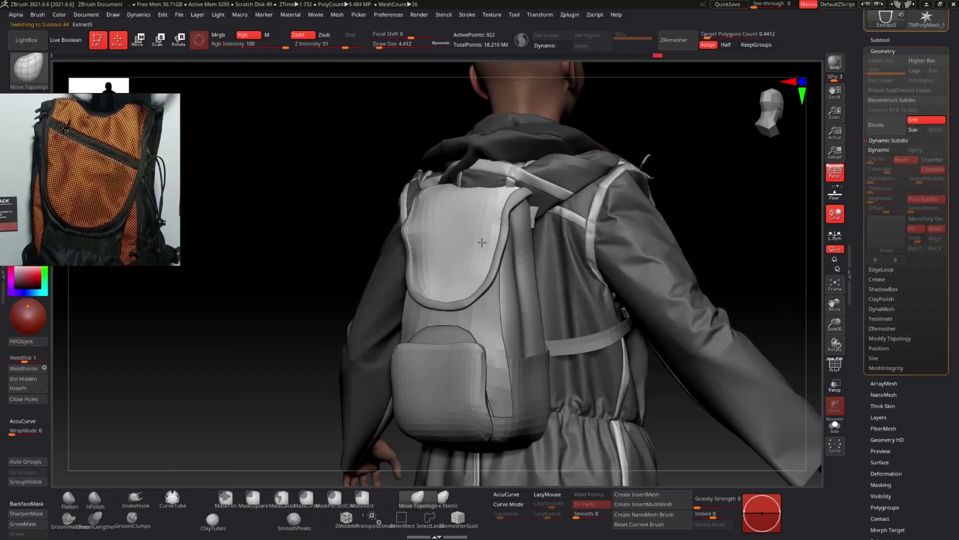
Export only the selected upper flap subtool as an FBX file, choosing its destination folder.
{"action": "right_click_drag", "start_coordinate": [481, 242], "coordinate": [527, 247]}
{"action": "left_click", "coordinate": [563, 16]}
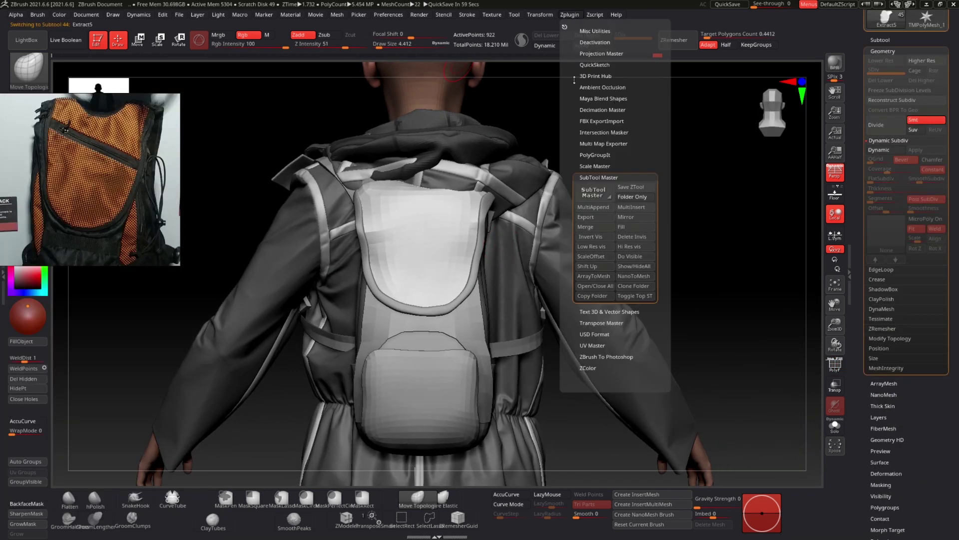
{"action": "left_click", "coordinate": [614, 177]}
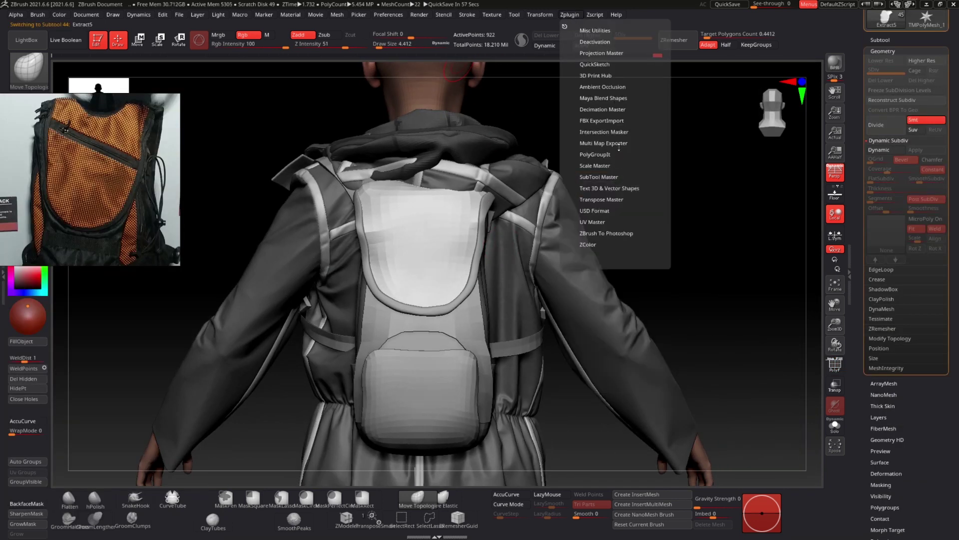
{"action": "left_click", "coordinate": [609, 121]}
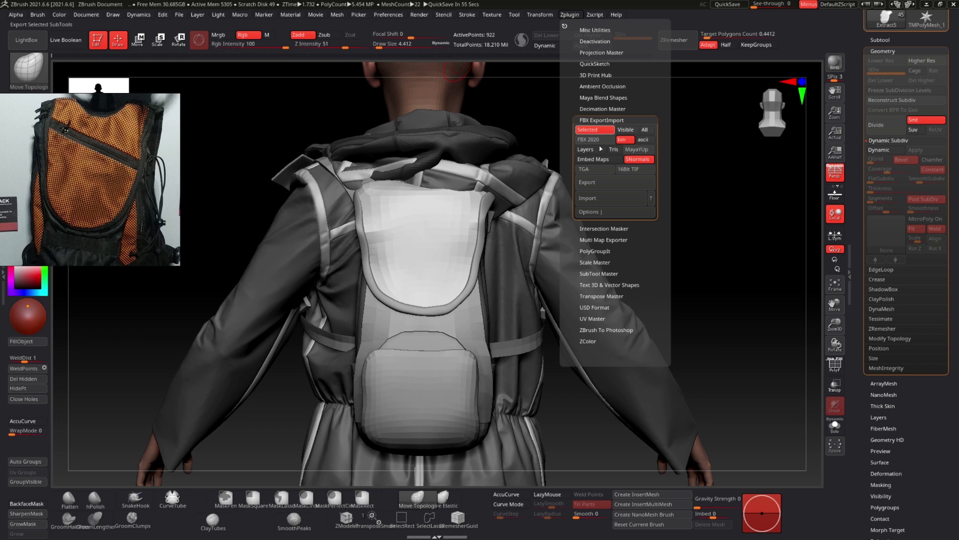
{"action": "left_click", "coordinate": [589, 183]}
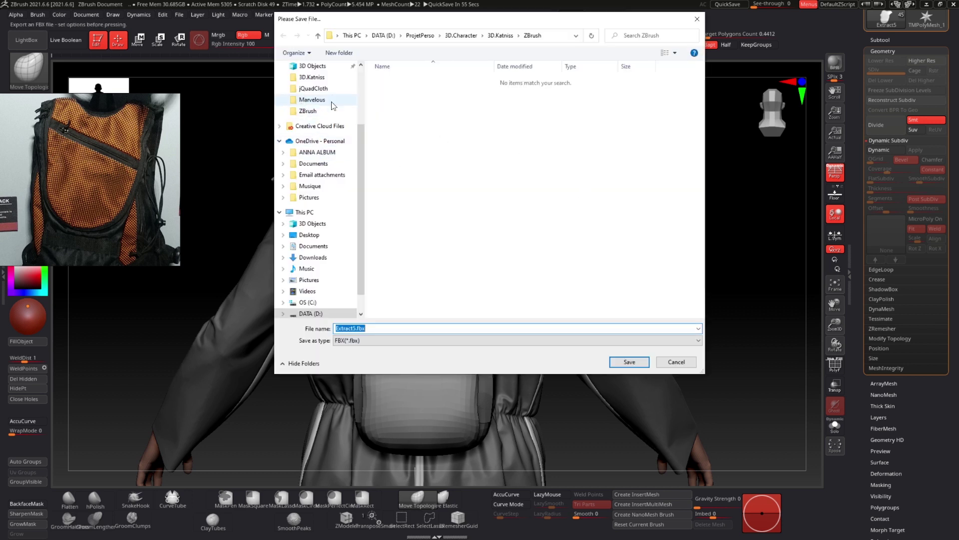
{"action": "left_click", "coordinate": [318, 80]}
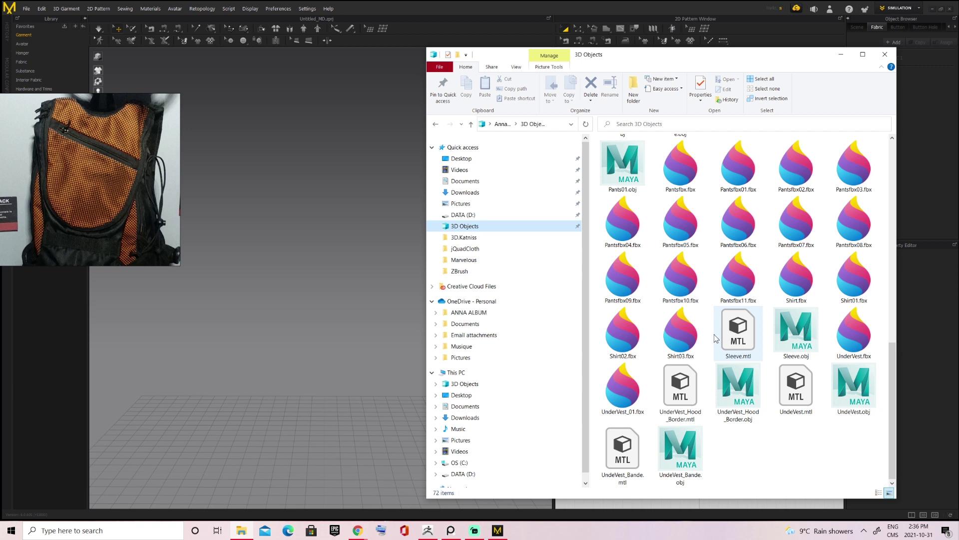
Import BackPack.fbx from the Pictures folder into Marvelous Designer with load type Open and cm (DAZ Studio) scale at 100%.
{"action": "left_click", "coordinate": [462, 204]}
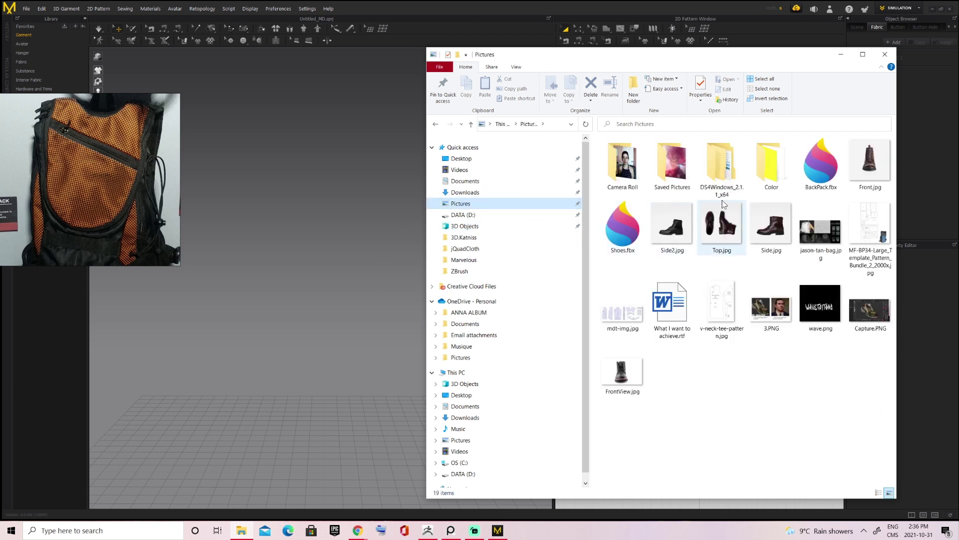
{"action": "left_click_drag", "start_coordinate": [295, 256], "coordinate": [289, 250]}
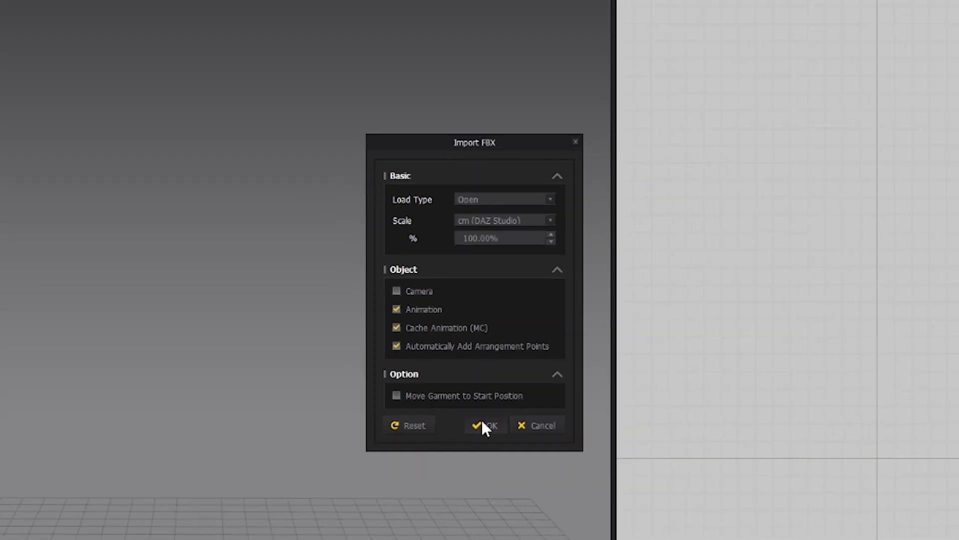
{"action": "left_click", "coordinate": [487, 454]}
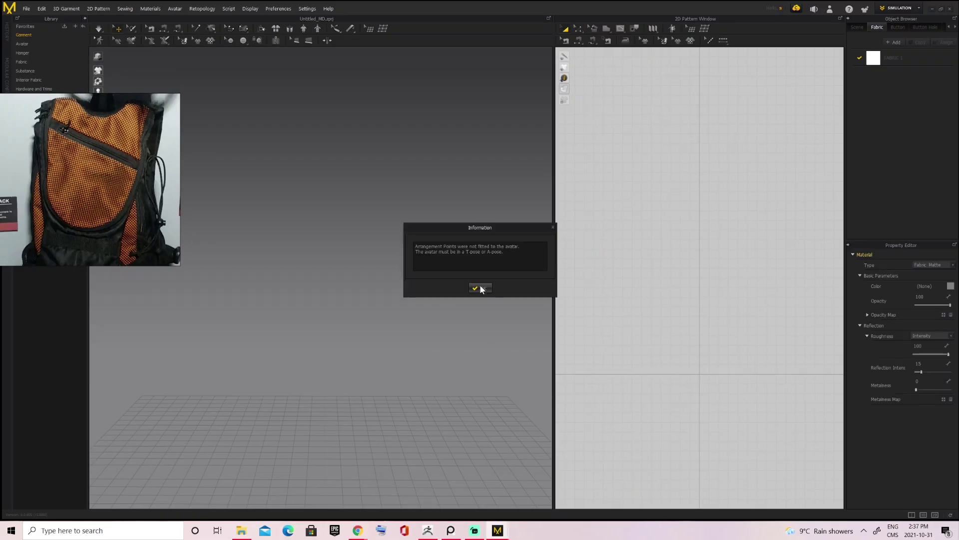
{"action": "left_click", "coordinate": [480, 286]}
Trace the flap's silhouette in the 2D window as a closed polygon pattern.
{"action": "mouse_move", "coordinate": [420, 238]}
{"action": "right_mouse_down"}
{"action": "mouse_move", "coordinate": [347, 250]}
{"action": "mouse_move", "coordinate": [409, 233]}
{"action": "mouse_move", "coordinate": [426, 242]}
{"action": "right_mouse_up"}
{"action": "left_click", "coordinate": [346, 251]}
{"action": "scroll", "coordinate": [698, 238], "scroll_direction": "up", "scroll_amount": 10}
{"action": "left_click", "coordinate": [607, 28]}
{"action": "scroll", "coordinate": [661, 290], "scroll_direction": "down", "scroll_amount": 4}
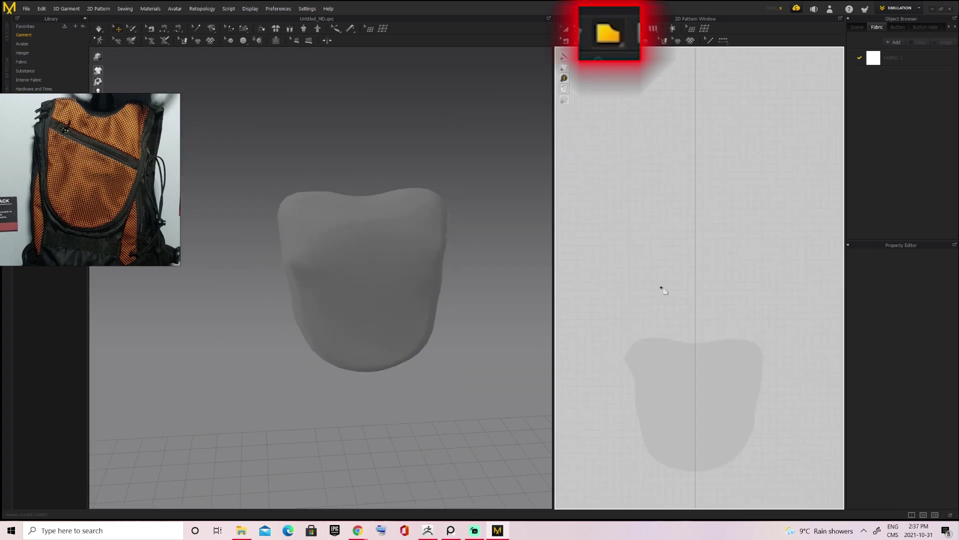
{"action": "middle_click_drag", "start_coordinate": [667, 282], "coordinate": [670, 119]}
{"action": "scroll", "coordinate": [667, 112], "scroll_direction": "up", "scroll_amount": 4}
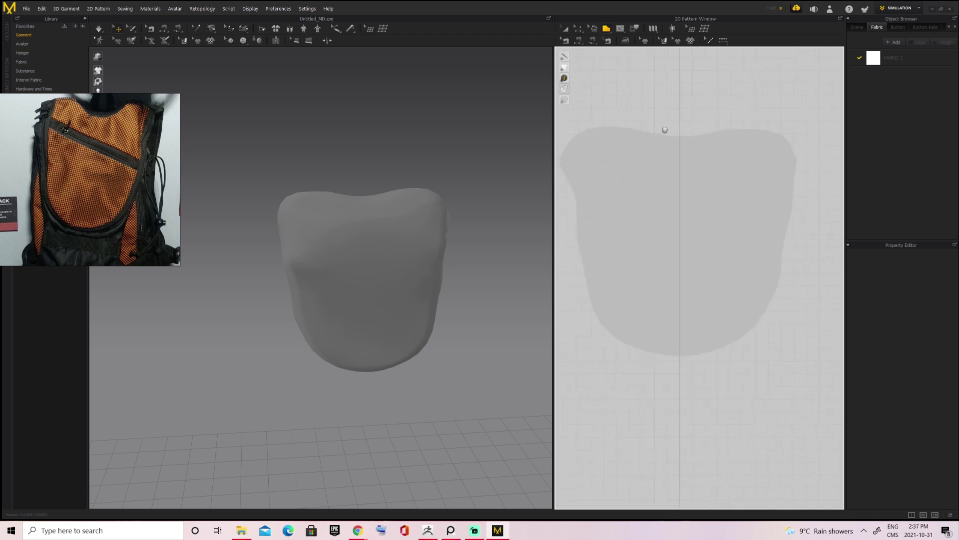
{"action": "left_click_drag", "start_coordinate": [553, 150], "coordinate": [384, 158]}
{"action": "scroll", "coordinate": [425, 150], "scroll_direction": "down", "scroll_amount": 1}
{"action": "middle_click_drag", "start_coordinate": [424, 150], "coordinate": [502, 204]}
{"action": "left_click", "coordinate": [472, 157]}
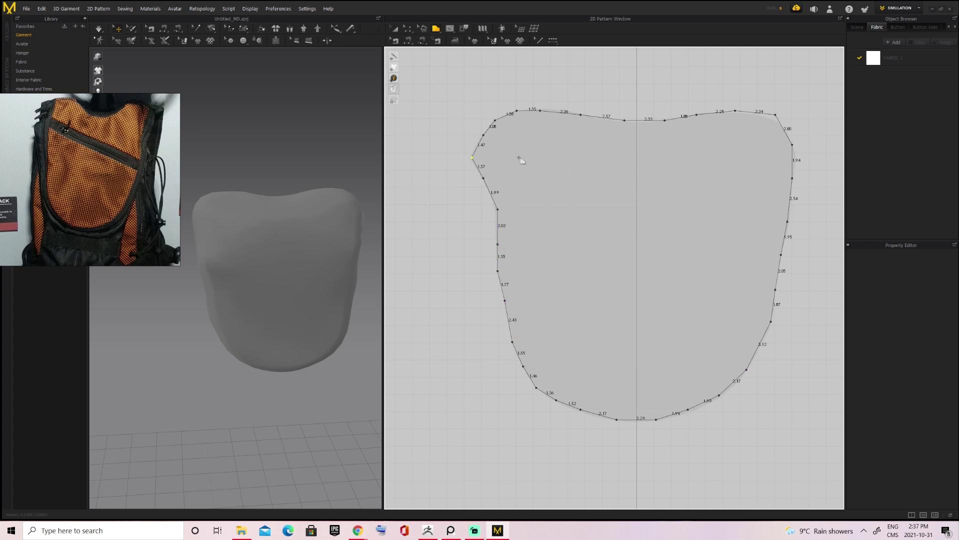
{"action": "left_click", "coordinate": [472, 158]}
Place the new pattern in front of the flap in 3D and pin its upper corner with a small lasso selection.
{"action": "right_click_drag", "start_coordinate": [270, 209], "coordinate": [313, 210]}
{"action": "scroll", "coordinate": [313, 210], "scroll_direction": "down", "scroll_amount": 3}
{"action": "left_click_drag", "start_coordinate": [231, 225], "coordinate": [319, 225]}
{"action": "scroll", "coordinate": [291, 257], "scroll_direction": "up", "scroll_amount": 3}
{"action": "right_click_drag", "start_coordinate": [254, 144], "coordinate": [278, 144]}
{"action": "left_click", "coordinate": [205, 197]}
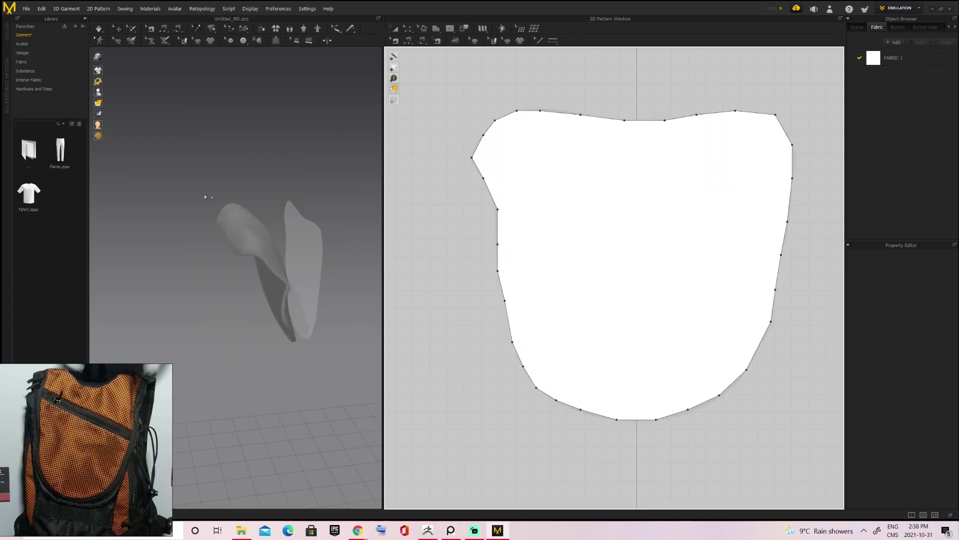
{"action": "right_click_drag", "start_coordinate": [205, 197], "coordinate": [150, 197]}
{"action": "scroll", "coordinate": [205, 197], "scroll_direction": "up", "scroll_amount": 3}
{"action": "left_click", "coordinate": [211, 29]}
{"action": "left_click", "coordinate": [254, 181]}
{"action": "left_click", "coordinate": [269, 174]}
{"action": "double_click", "coordinate": [261, 166]}
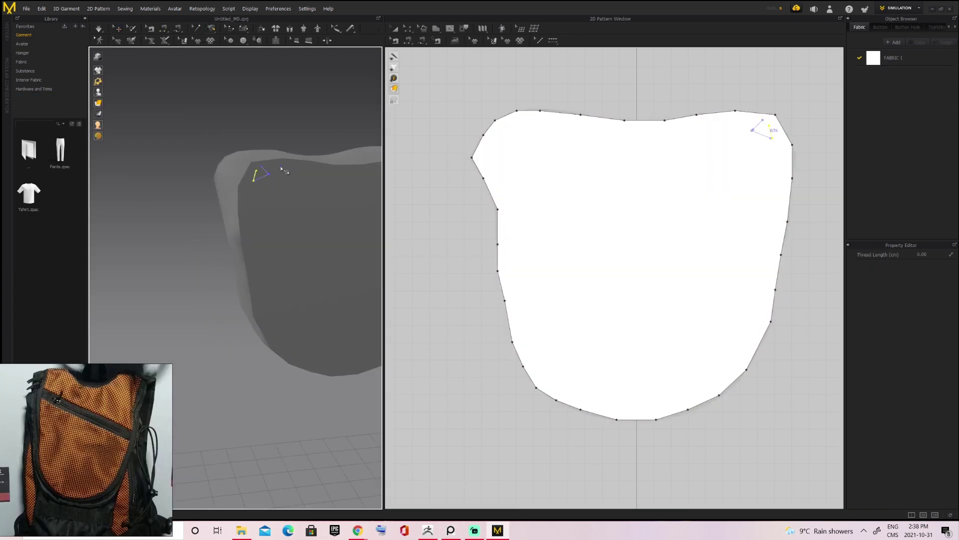
Flip the normal of the flap pattern in the 3D view.
{"action": "scroll", "coordinate": [259, 111], "scroll_direction": "down", "scroll_amount": 4}
{"action": "key", "text": "q"}
{"action": "scroll", "coordinate": [233, 99], "scroll_direction": "up", "scroll_amount": 5}
{"action": "scroll", "coordinate": [233, 98], "scroll_direction": "down", "scroll_amount": 3}
{"action": "right_click_drag", "start_coordinate": [234, 99], "coordinate": [251, 240]}
{"action": "middle_click_drag", "start_coordinate": [251, 240], "coordinate": [322, 275]}
{"action": "right_click", "coordinate": [344, 239]}
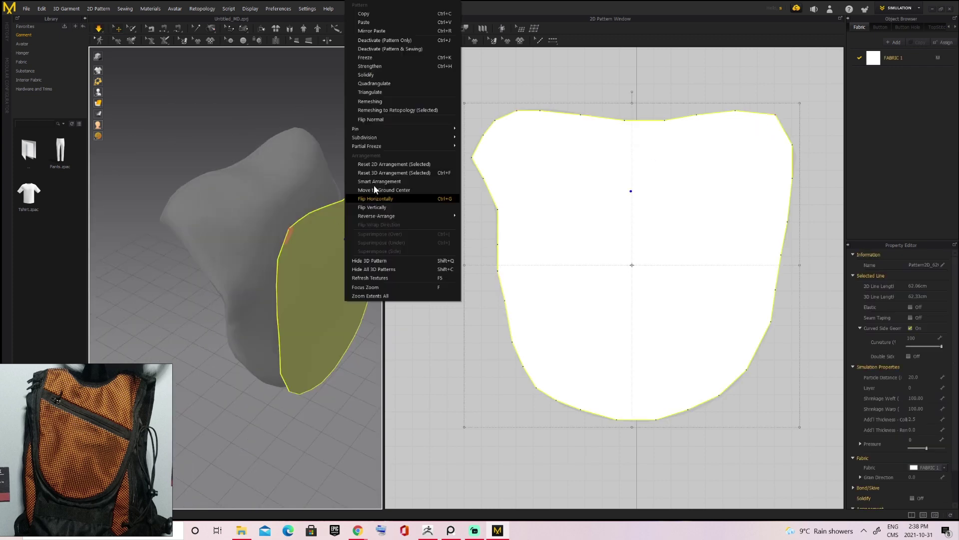
{"action": "left_click", "coordinate": [384, 119]}
Simulate the pattern onto the flap and pin its lower edge at three points.
{"action": "left_click_drag", "start_coordinate": [382, 224], "coordinate": [540, 225]}
{"action": "right_click_drag", "start_coordinate": [344, 236], "coordinate": [280, 344]}
{"action": "left_click", "coordinate": [368, 235]}
{"action": "scroll", "coordinate": [326, 329], "scroll_direction": "up", "scroll_amount": 4}
{"action": "left_click", "coordinate": [391, 319]}
{"action": "right_click_drag", "start_coordinate": [392, 319], "coordinate": [392, 293]}
{"action": "left_click", "coordinate": [332, 297]}
{"action": "right_click_drag", "start_coordinate": [332, 298], "coordinate": [375, 300]}
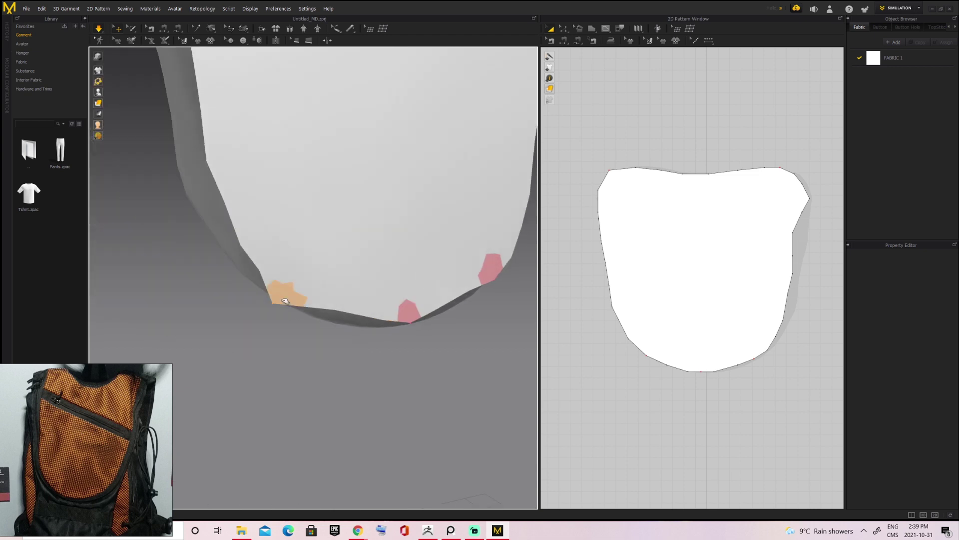
{"action": "right_click_drag", "start_coordinate": [285, 291], "coordinate": [379, 319]}
{"action": "scroll", "coordinate": [302, 231], "scroll_direction": "down", "scroll_amount": 3}
{"action": "left_click_drag", "start_coordinate": [303, 231], "coordinate": [323, 284]}
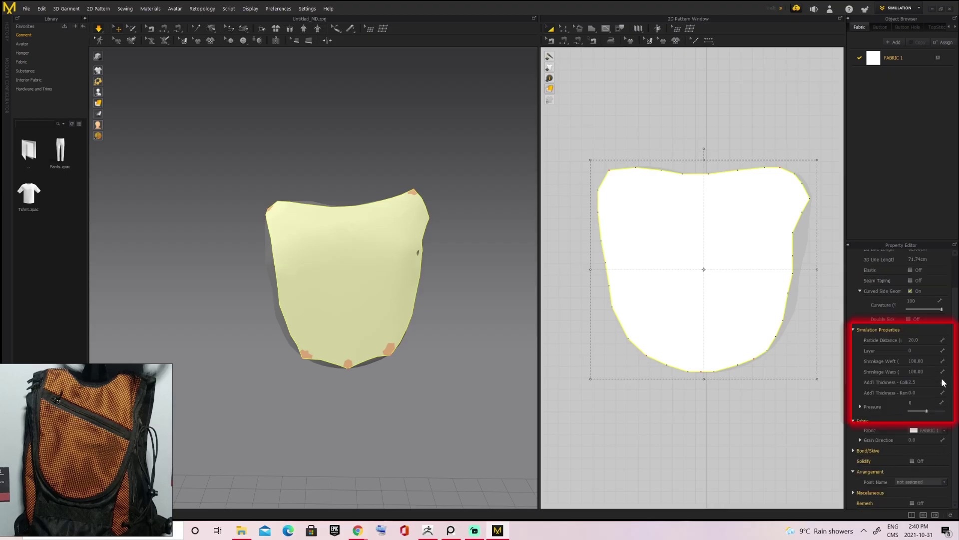
Set the pattern's particle distance to 10.0 and adjust the pins along its lower edge while simulating.
{"action": "double_click", "coordinate": [891, 314]}
{"action": "key", "text": "space"}
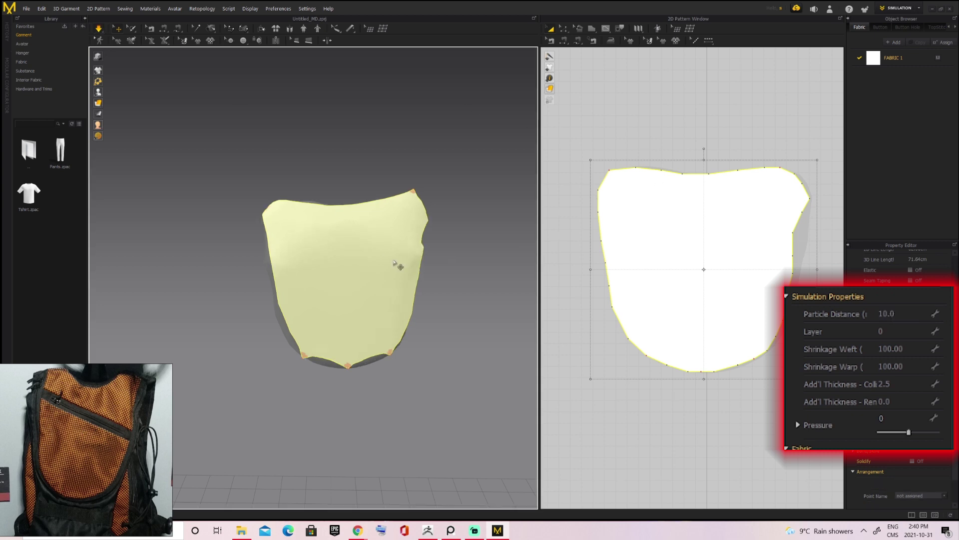
{"action": "left_click", "coordinate": [393, 334]}
{"action": "right_click_drag", "start_coordinate": [393, 334], "coordinate": [375, 287]}
{"action": "scroll", "coordinate": [374, 287], "scroll_direction": "up", "scroll_amount": 3}
{"action": "left_click_drag", "start_coordinate": [376, 288], "coordinate": [340, 266]}
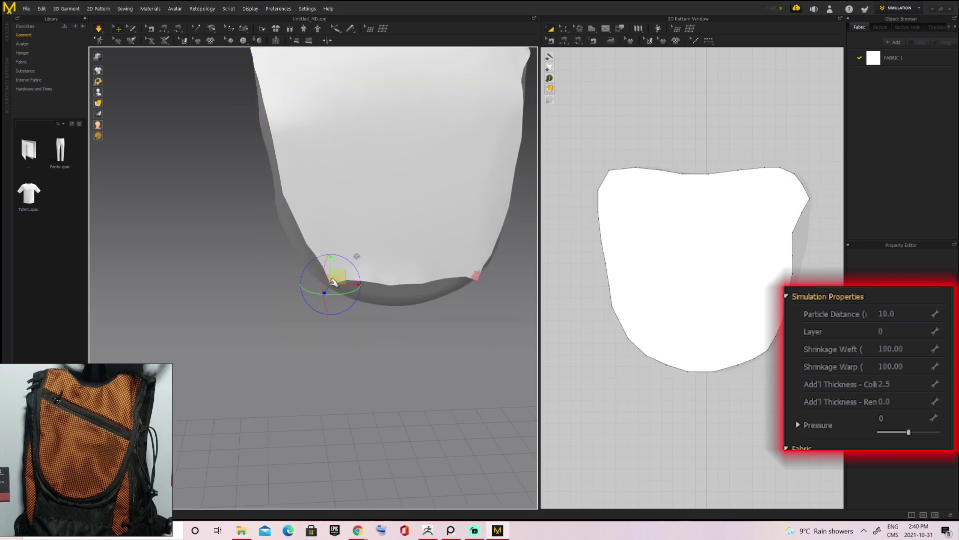
{"action": "middle_click_drag", "start_coordinate": [333, 282], "coordinate": [302, 363]}
Enlarge the pattern slightly in the 2D window and simulate it again over the flap.
{"action": "left_click", "coordinate": [653, 237]}
{"action": "left_click_drag", "start_coordinate": [820, 152], "coordinate": [828, 145]}
{"action": "left_click_drag", "start_coordinate": [763, 200], "coordinate": [760, 207]}
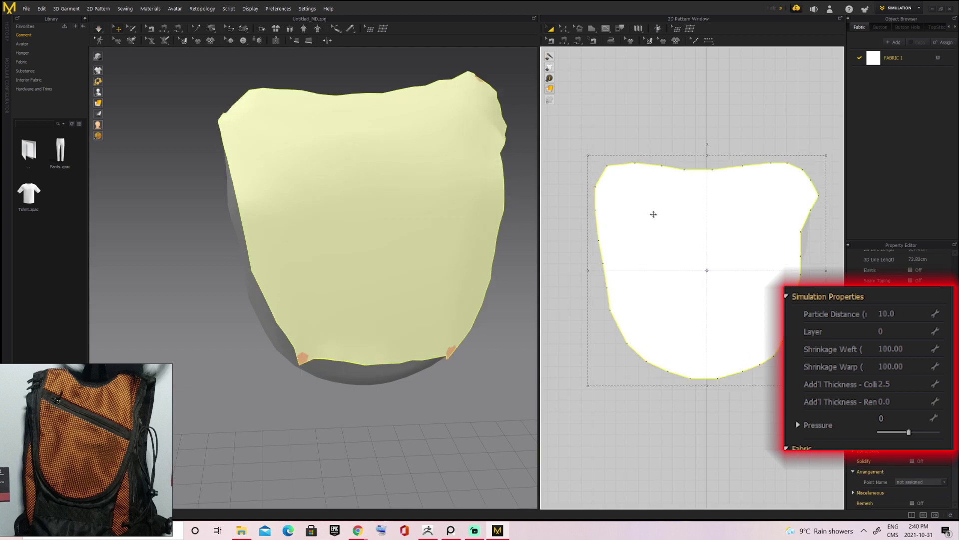
{"action": "right_click_drag", "start_coordinate": [293, 146], "coordinate": [170, 80]}
{"action": "left_click", "coordinate": [99, 29]}
{"action": "right_click_drag", "start_coordinate": [230, 165], "coordinate": [353, 293]}
{"action": "left_click", "coordinate": [282, 357]}
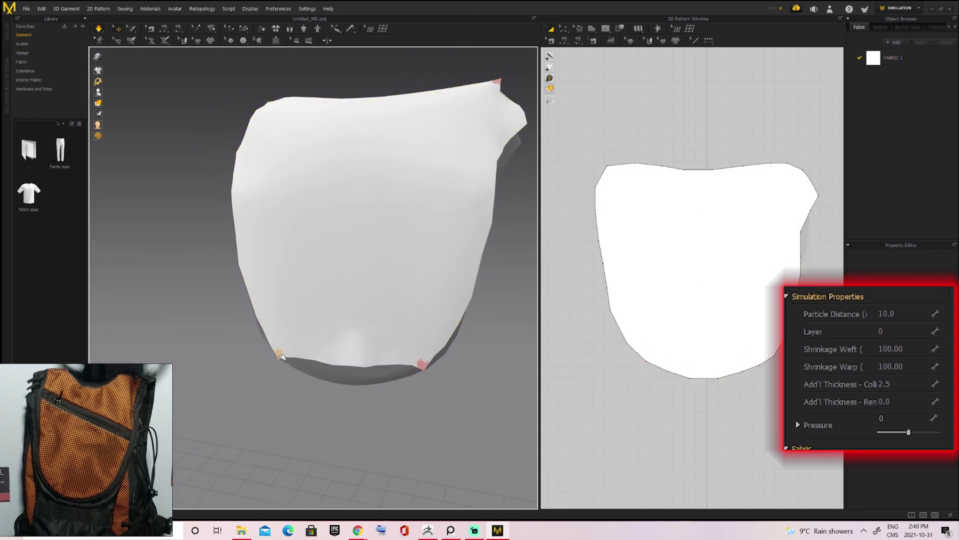
Refine the pattern to a particle distance of 5.0 and rerun the simulation.
{"action": "right_click_drag", "start_coordinate": [434, 360], "coordinate": [375, 285]}
{"action": "left_click", "coordinate": [719, 207]}
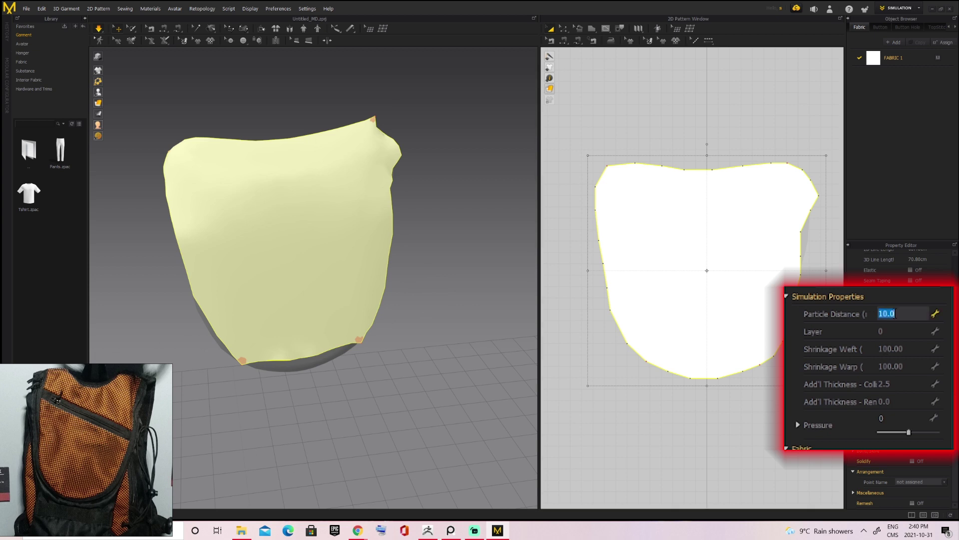
{"action": "left_click", "coordinate": [96, 30]}
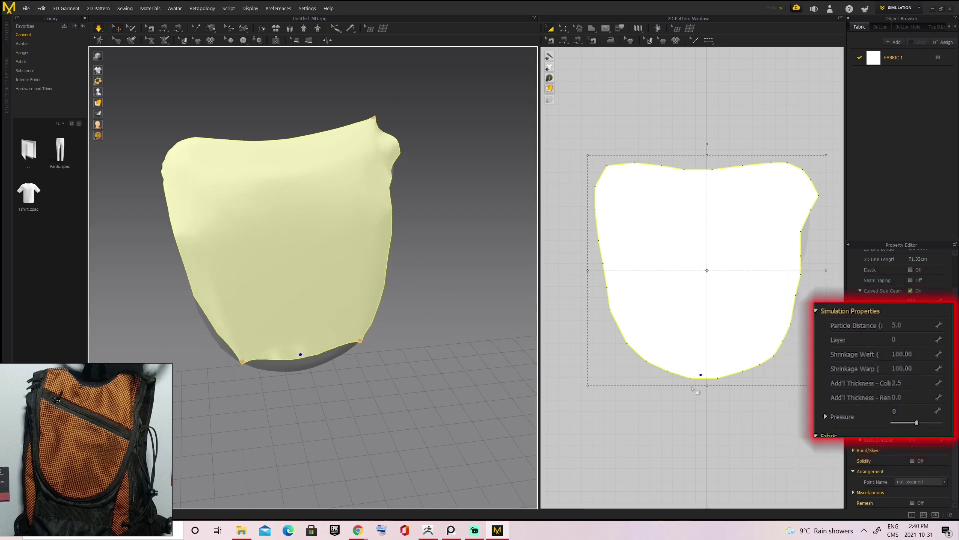
{"action": "left_click_drag", "start_coordinate": [692, 387], "coordinate": [706, 400]}
{"action": "key", "text": "space"}
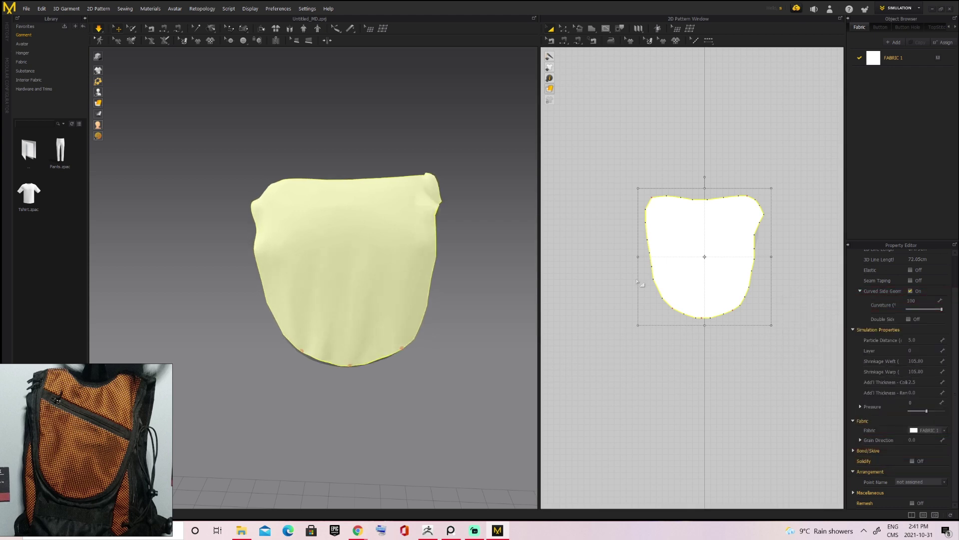
Pin the cloth at several points down both side edges and around the lower curve so it covers the flap.
{"action": "left_click", "coordinate": [487, 280]}
{"action": "scroll", "coordinate": [385, 275], "scroll_direction": "up", "scroll_amount": 2}
{"action": "right_click_drag", "start_coordinate": [385, 275], "coordinate": [364, 299]}
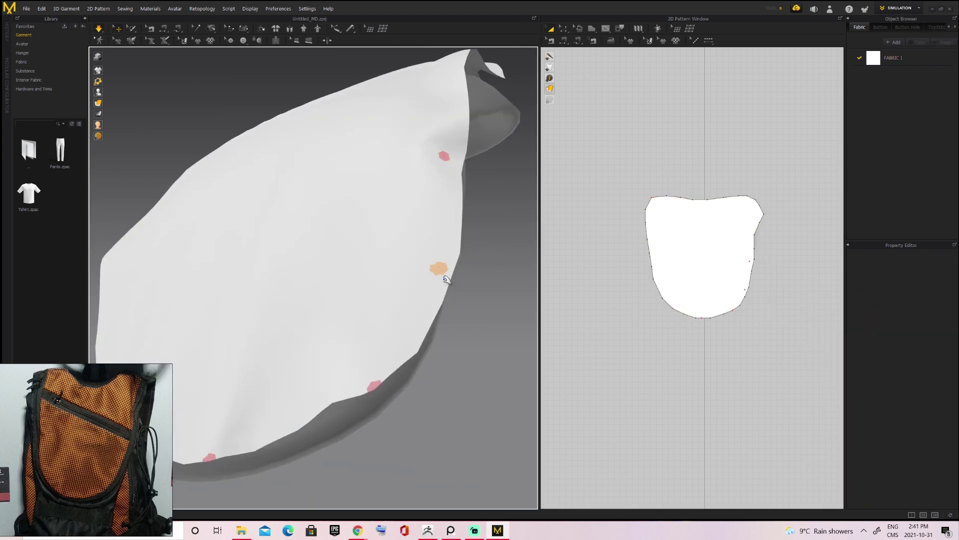
{"action": "left_click", "coordinate": [359, 254]}
{"action": "right_click_drag", "start_coordinate": [446, 278], "coordinate": [264, 225]}
{"action": "left_click", "coordinate": [415, 289]}
{"action": "left_click", "coordinate": [293, 291]}
{"action": "scroll", "coordinate": [360, 280], "scroll_direction": "down", "scroll_amount": 3}
{"action": "scroll", "coordinate": [402, 251], "scroll_direction": "up", "scroll_amount": 3}
{"action": "scroll", "coordinate": [370, 240], "scroll_direction": "down", "scroll_amount": 3}
{"action": "scroll", "coordinate": [264, 225], "scroll_direction": "down", "scroll_amount": 3}
{"action": "left_click", "coordinate": [324, 271]}
{"action": "scroll", "coordinate": [324, 272], "scroll_direction": "up", "scroll_amount": 3}
{"action": "right_click_drag", "start_coordinate": [323, 272], "coordinate": [349, 270]}
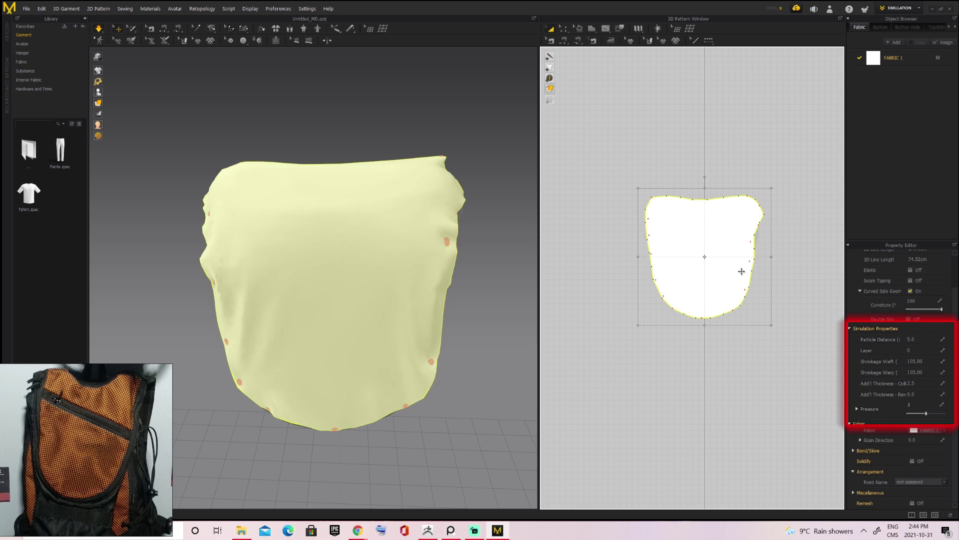
Set the pattern's weft and warp shrinkage to 110.00 and add a second fabric.
{"action": "left_click", "coordinate": [934, 361]}
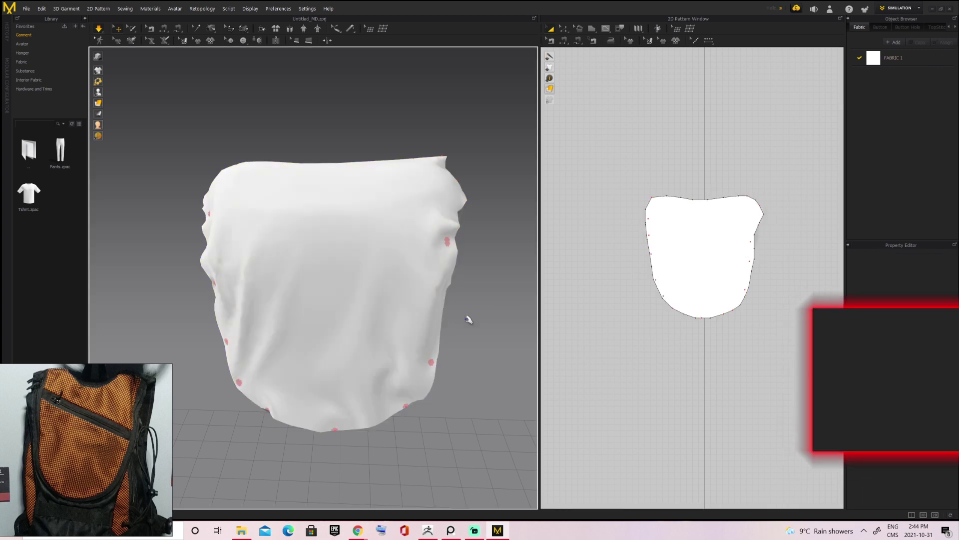
{"action": "left_click", "coordinate": [901, 61]}
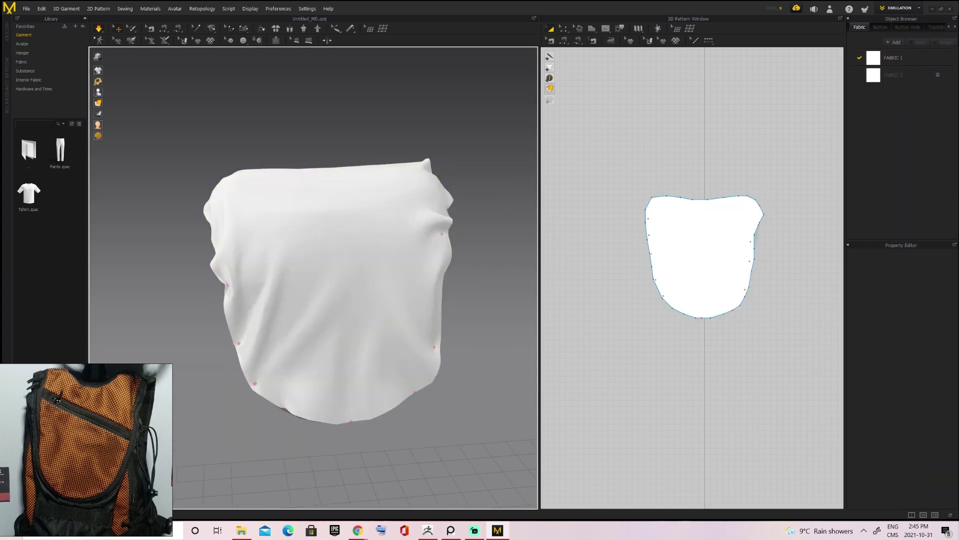
Duplicate the flap pattern with Layer Clone (Over) and place the copy beside the original in the 2D window.
{"action": "right_click", "coordinate": [324, 232]}
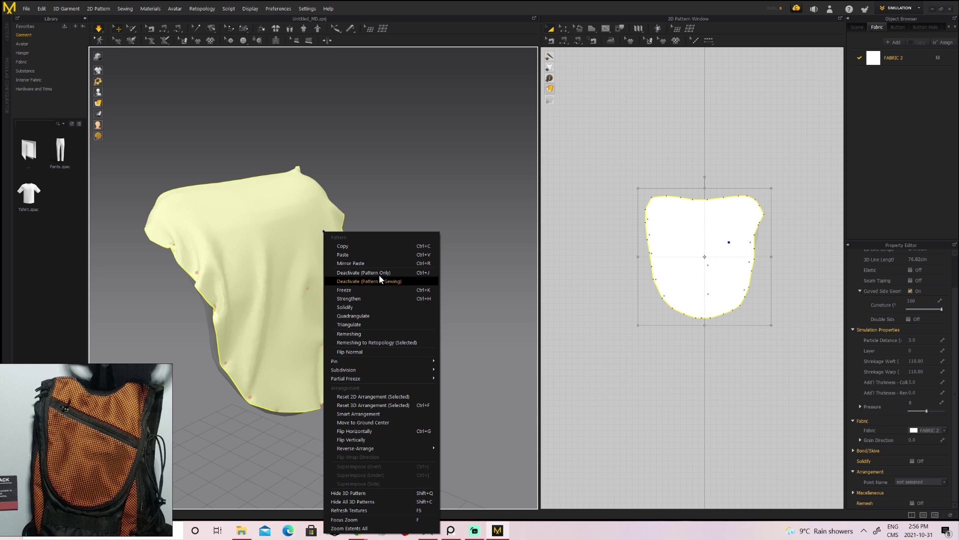
{"action": "left_click", "coordinate": [666, 260]}
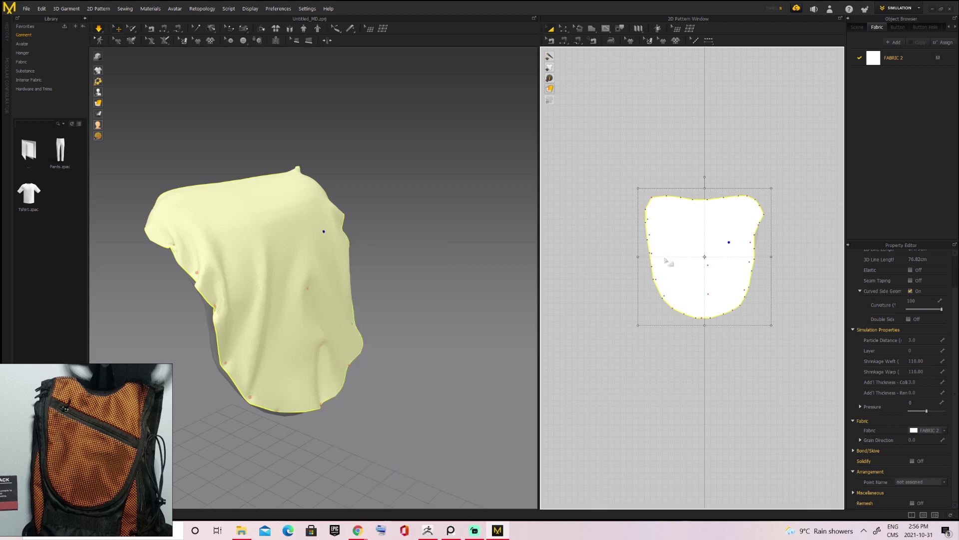
{"action": "right_click", "coordinate": [673, 260]}
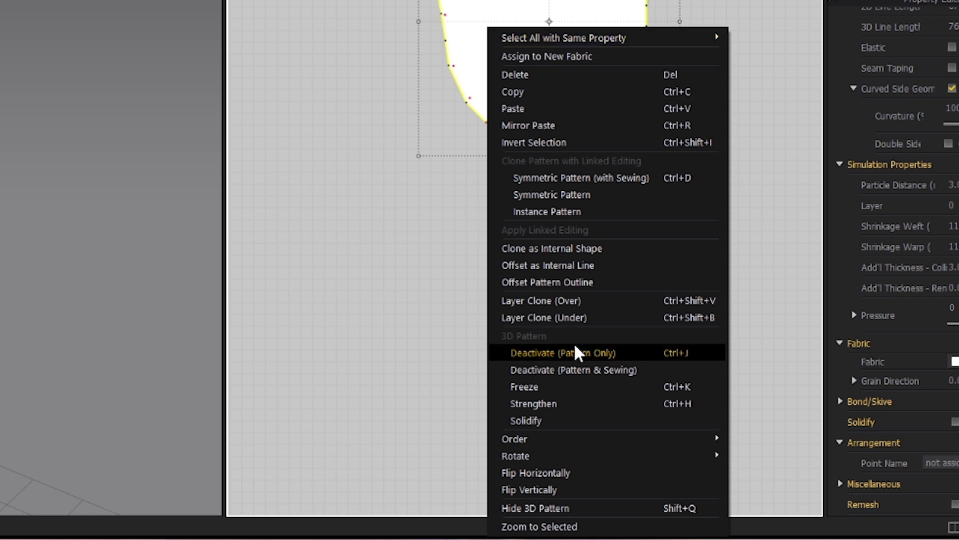
{"action": "left_click", "coordinate": [580, 301]}
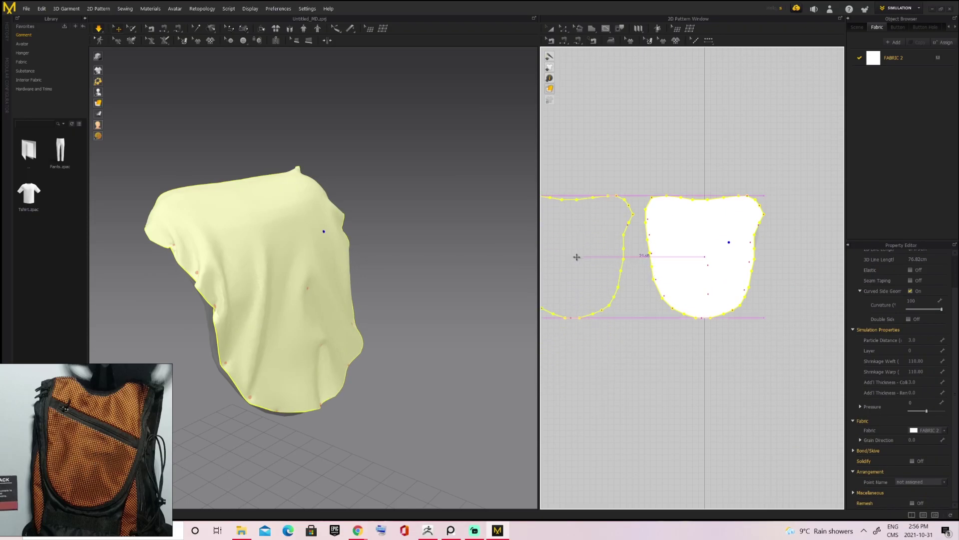
{"action": "left_click", "coordinate": [579, 258]}
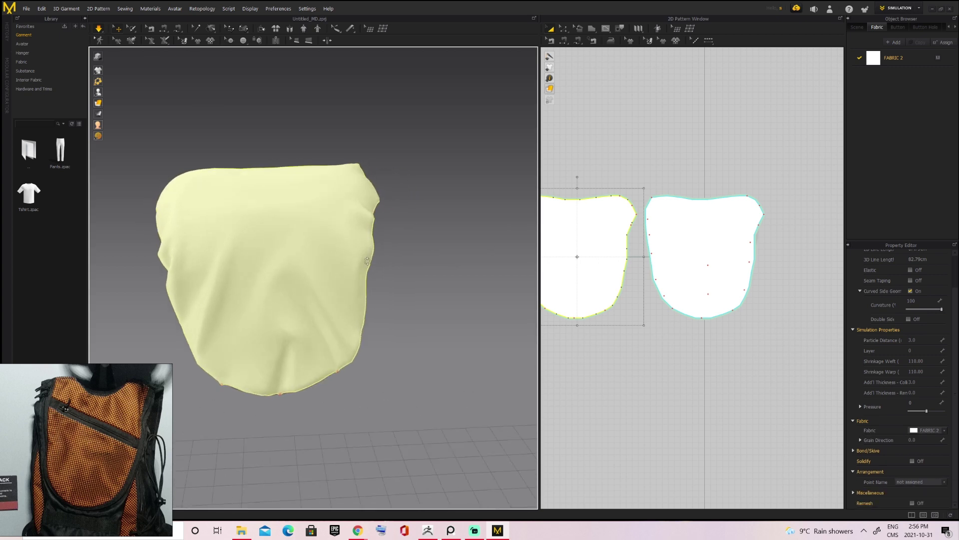
Pull the layered cloth down over the flap during simulation to shape its folds.
{"action": "left_click", "coordinate": [340, 260]}
{"action": "mouse_move", "coordinate": [352, 266]}
{"action": "right_mouse_down"}
{"action": "mouse_move", "coordinate": [287, 266]}
{"action": "mouse_move", "coordinate": [270, 254]}
{"action": "mouse_move", "coordinate": [389, 261]}
{"action": "mouse_move", "coordinate": [330, 257]}
{"action": "mouse_move", "coordinate": [282, 273]}
{"action": "mouse_move", "coordinate": [336, 269]}
{"action": "right_mouse_up"}
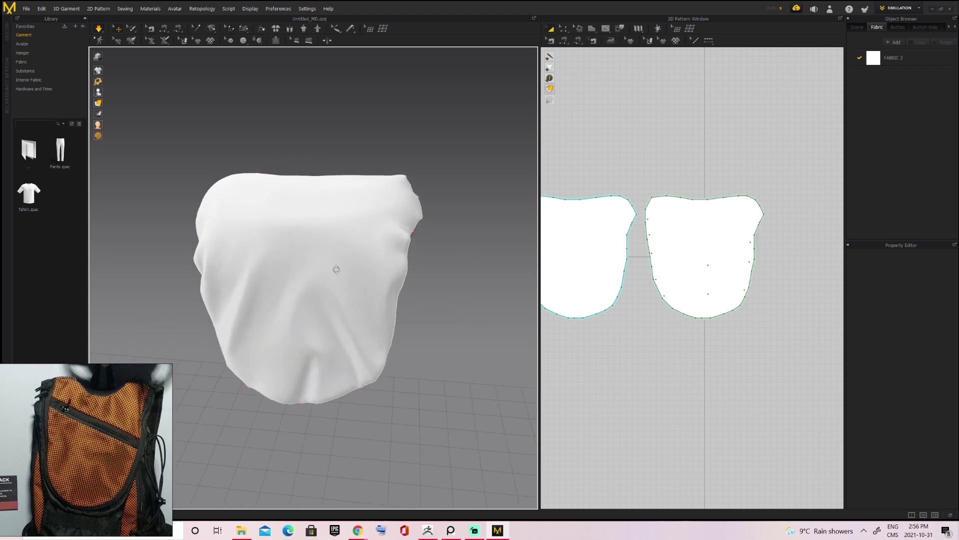
{"action": "left_click_drag", "start_coordinate": [336, 269], "coordinate": [334, 344]}
{"action": "right_click_drag", "start_coordinate": [400, 307], "coordinate": [308, 278]}
{"action": "left_click", "coordinate": [310, 284]}
{"action": "middle_click_drag", "start_coordinate": [650, 260], "coordinate": [719, 255]}
{"action": "left_click", "coordinate": [515, 236]}
{"action": "left_click_drag", "start_coordinate": [338, 297], "coordinate": [323, 282]}
Pin the outer cloth layer at two points on its front to hold the folds.
{"action": "key", "text": "w"}
{"action": "left_click", "coordinate": [390, 313]}
{"action": "right_click_drag", "start_coordinate": [390, 313], "coordinate": [370, 215]}
{"action": "key", "text": "w"}
{"action": "left_click", "coordinate": [255, 270]}
{"action": "scroll", "coordinate": [257, 287], "scroll_direction": "up", "scroll_amount": 1}
{"action": "left_click", "coordinate": [371, 215]}
{"action": "left_click", "coordinate": [470, 200]}
{"action": "right_click_drag", "start_coordinate": [470, 200], "coordinate": [380, 185]}
{"action": "scroll", "coordinate": [628, 150], "scroll_direction": "down", "scroll_amount": 2}
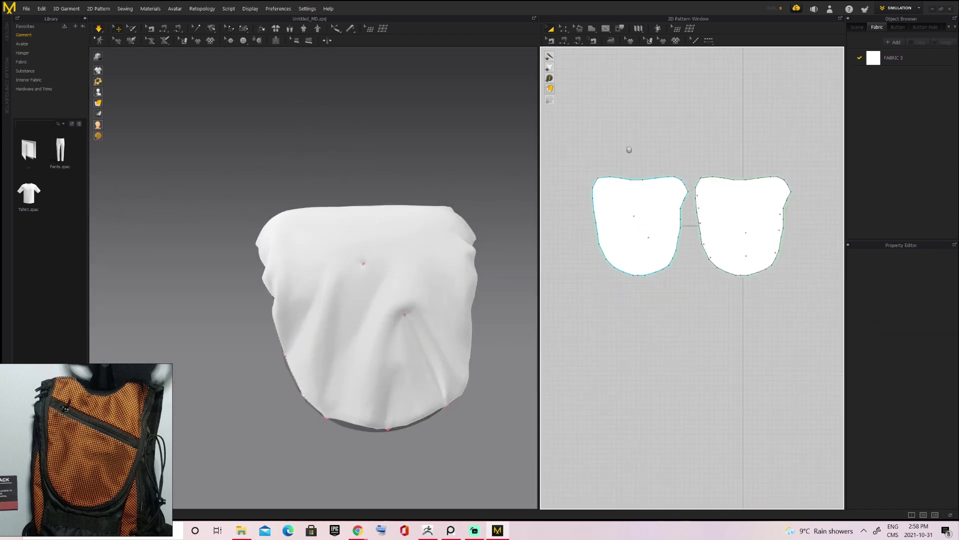
Simulate both pattern layers together and pin the cloth near its upper edge.
{"action": "key", "text": "ctrl+a"}
{"action": "middle_click_drag", "start_coordinate": [628, 150], "coordinate": [613, 108]}
{"action": "key", "text": "space"}
{"action": "left_click", "coordinate": [392, 177]}
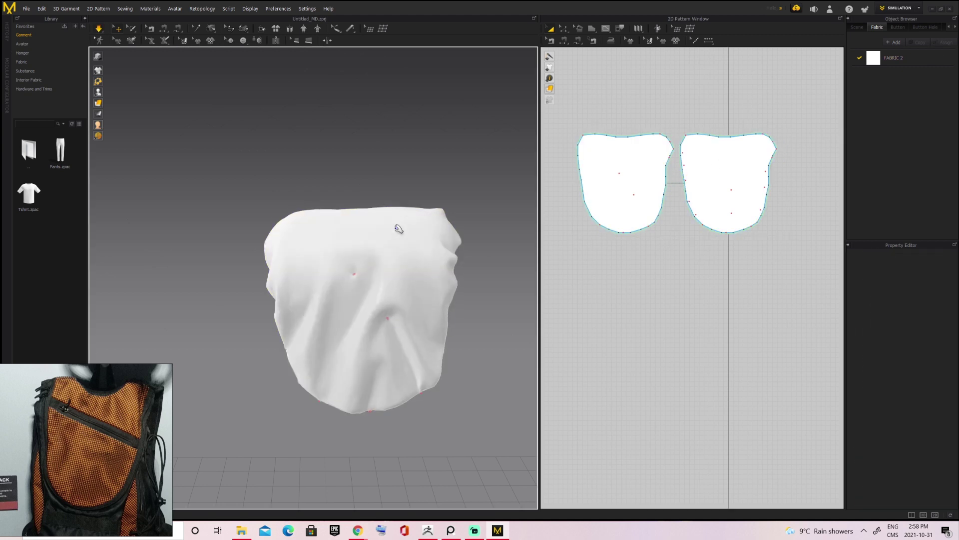
{"action": "right_click_drag", "start_coordinate": [410, 225], "coordinate": [393, 226]}
{"action": "left_click", "coordinate": [387, 227]}
{"action": "left_click", "coordinate": [419, 190]}
{"action": "right_click_drag", "start_coordinate": [419, 190], "coordinate": [342, 246]}
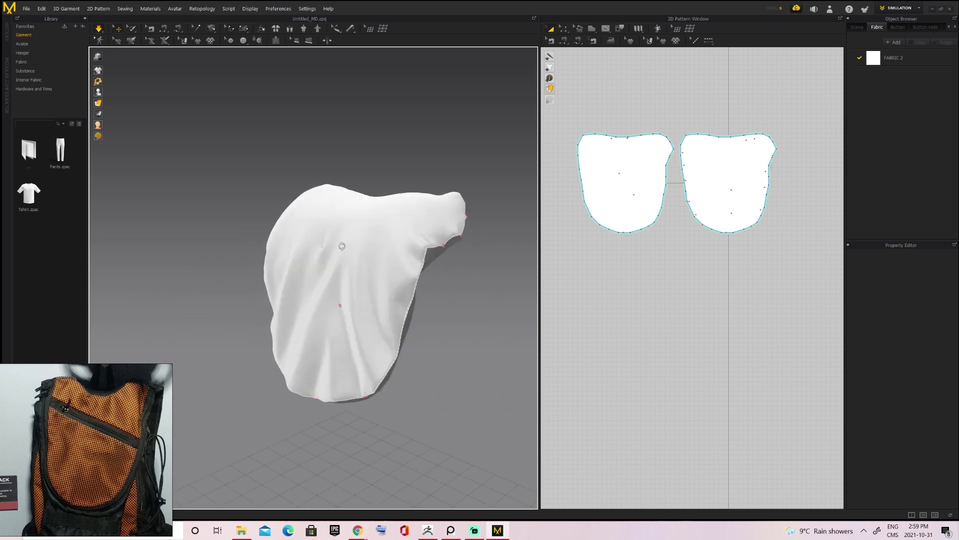
Save the project as BackPackCover.zprj.
{"action": "left_click", "coordinate": [342, 247]}
{"action": "key", "text": "ctrl+s"}
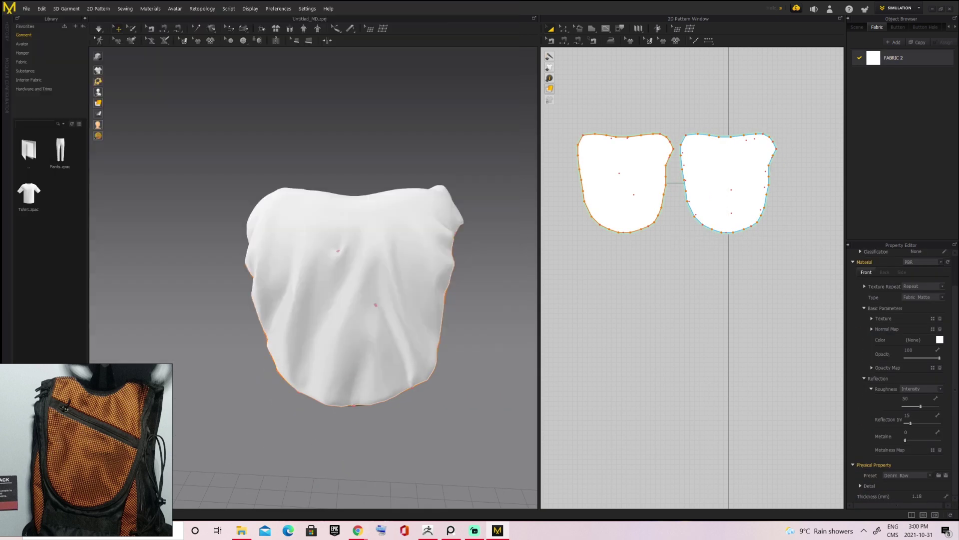
Turn on Elastic with strength 10.0 for all outline segments of both patterns and run the simulation.
{"action": "left_click", "coordinate": [350, 294]}
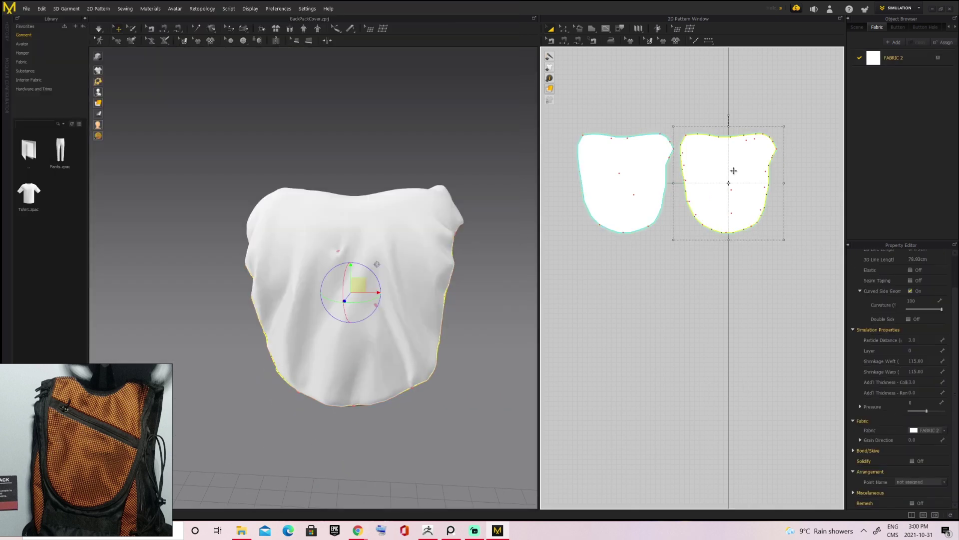
{"action": "scroll", "coordinate": [630, 210], "scroll_direction": "up", "scroll_amount": 2}
{"action": "key", "text": "z"}
{"action": "key", "text": "ctrl+a"}
{"action": "left_click", "coordinate": [910, 307]}
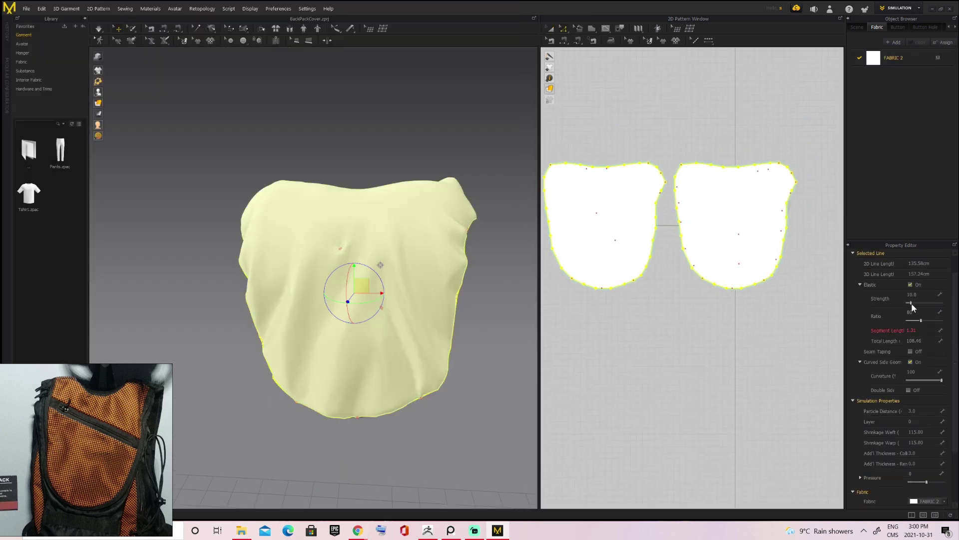
{"action": "key", "text": "space"}
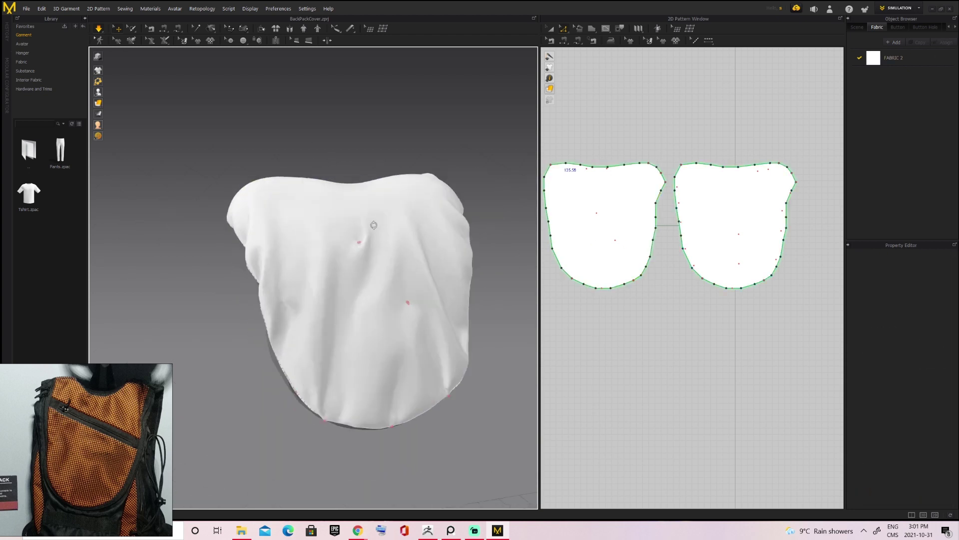
Select both cloth patterns of the backpack cover and export them as a mesh for ZBrush.
{"action": "right_click_drag", "start_coordinate": [375, 239], "coordinate": [487, 175]}
{"action": "left_click", "coordinate": [679, 188]}
{"action": "scroll", "coordinate": [638, 146], "scroll_direction": "down", "scroll_amount": 3}
{"action": "key", "text": "a"}
{"action": "key", "text": "ctrl+a"}
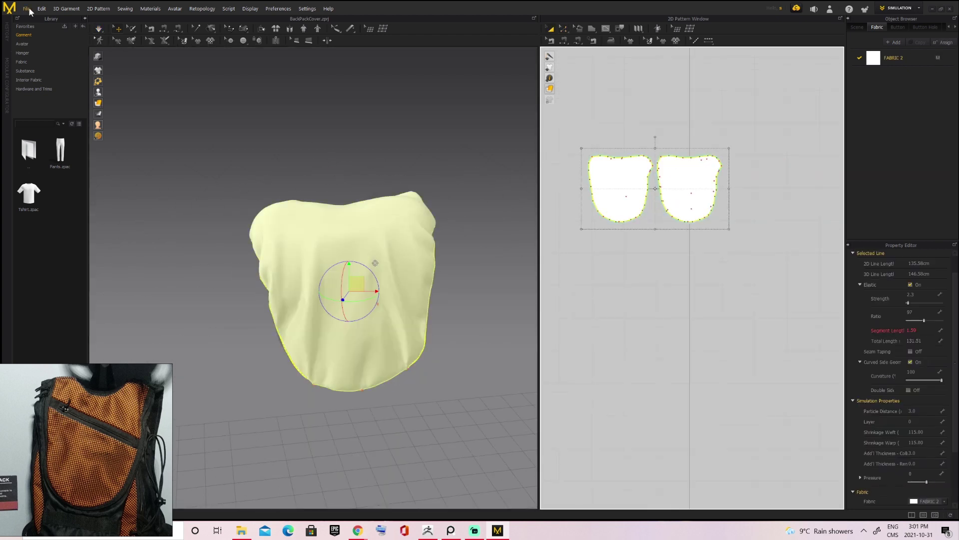
{"action": "left_click", "coordinate": [25, 8]}
{"action": "key", "text": "Return"}
{"action": "left_click", "coordinate": [444, 424]}
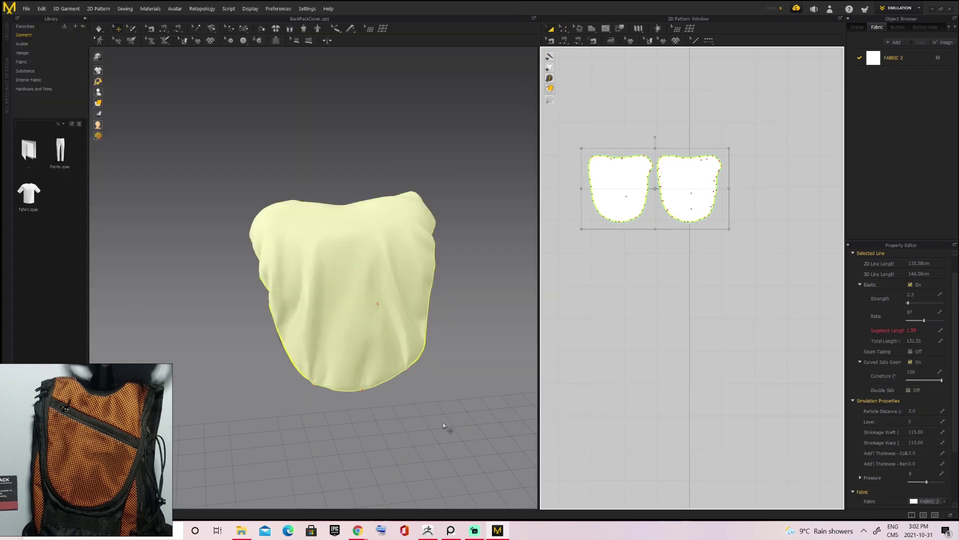
{"action": "left_click", "coordinate": [311, 213]}
{"action": "left_click", "coordinate": [41, 8]}
{"action": "key", "text": "ctrl+a"}
{"action": "mouse_move", "coordinate": [70, 79]}
{"action": "mouse_move", "coordinate": [128, 79]}
{"action": "left_click", "coordinate": [203, 131]}
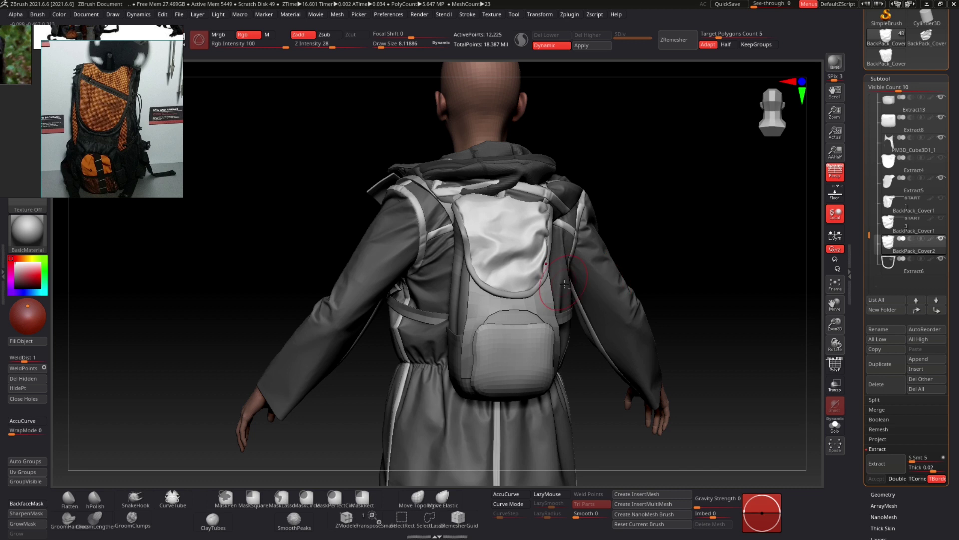
Switch to ZBrush and compare the two BackPack_Cover1 subtools and the BackPack_Cover2 subtool.
{"action": "right_click_drag", "start_coordinate": [564, 284], "coordinate": [530, 265], "text": "alt"}
{"action": "mouse_move", "coordinate": [891, 217]}
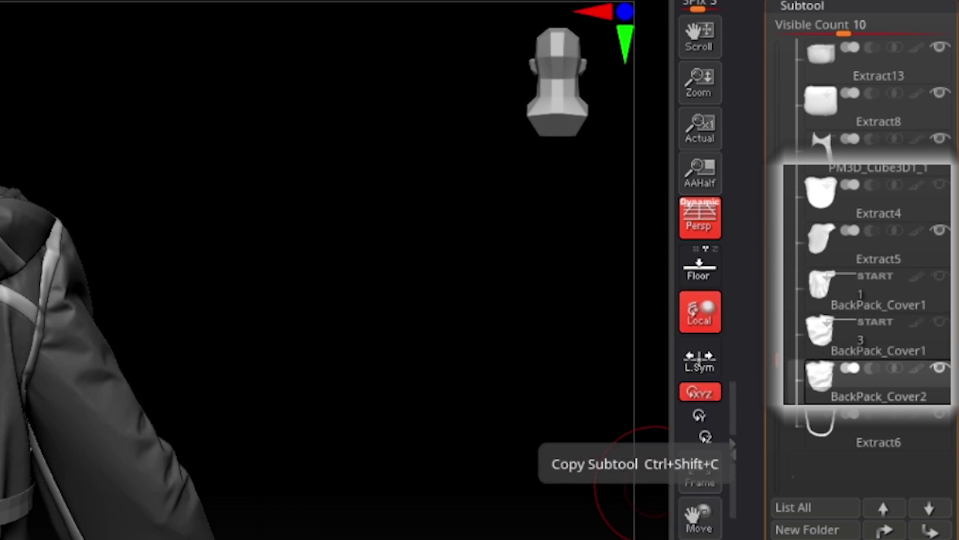
{"action": "left_click", "coordinate": [842, 375]}
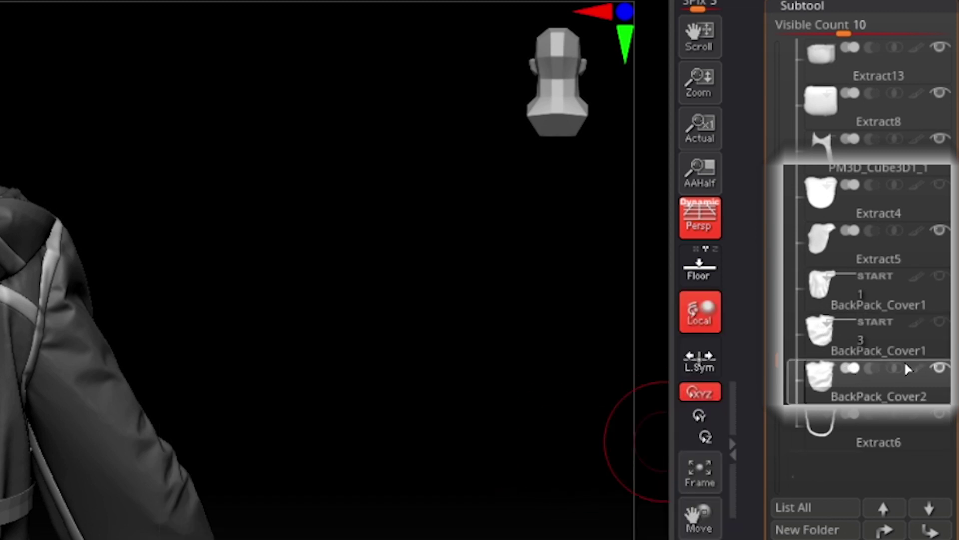
{"action": "left_click", "coordinate": [833, 353]}
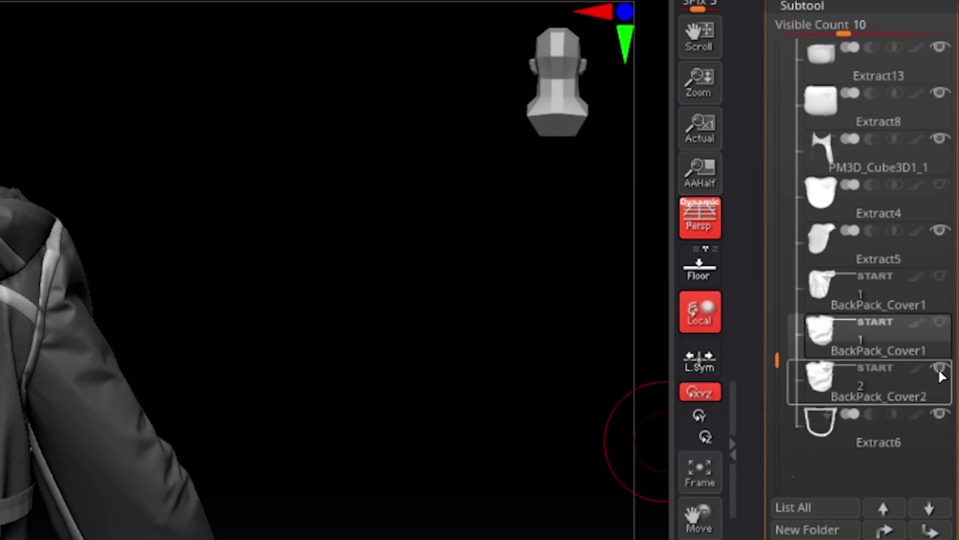
{"action": "left_click", "coordinate": [833, 378]}
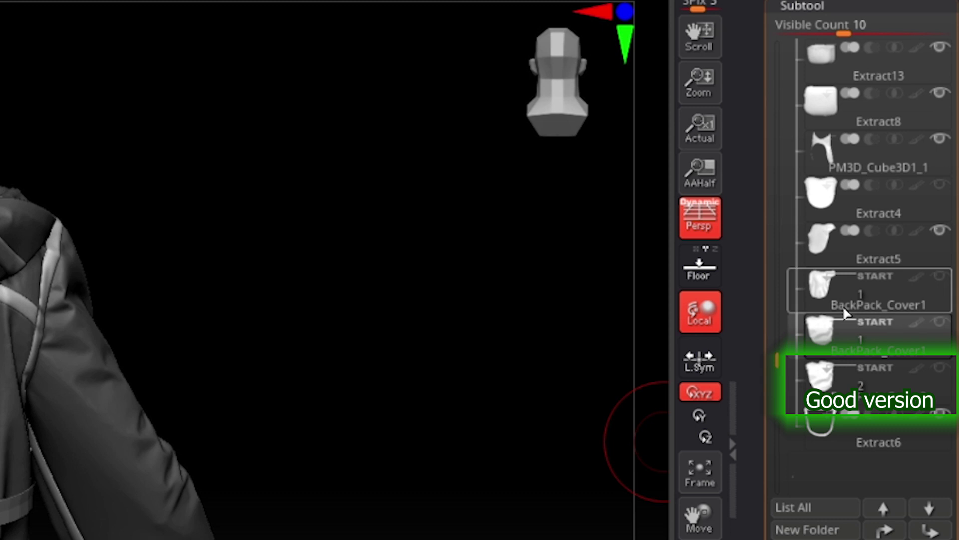
{"action": "mouse_move", "coordinate": [864, 320]}
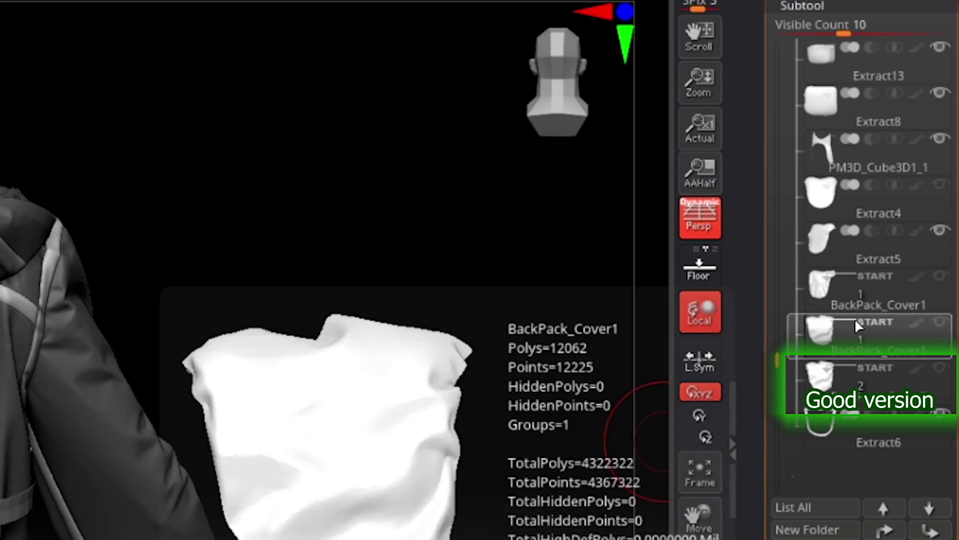
{"action": "mouse_move", "coordinate": [916, 421]}
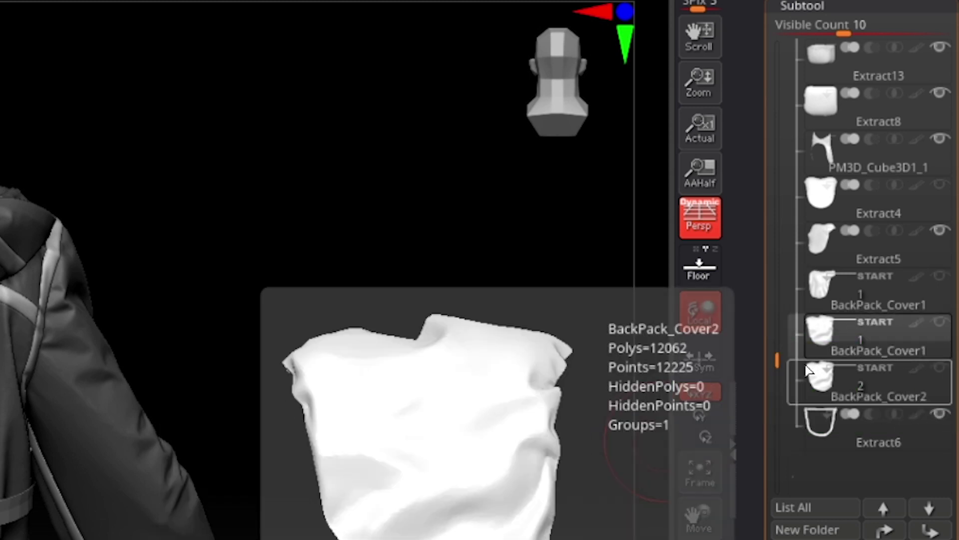
{"action": "mouse_move", "coordinate": [825, 375]}
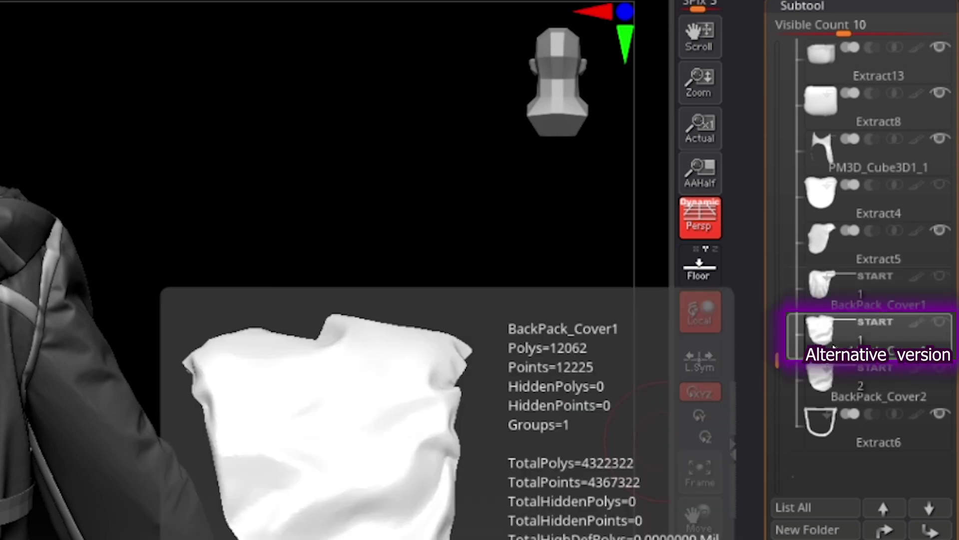
Examine how the folds of each backpack cover version look on the character's backpack flap.
{"action": "right_click_drag", "start_coordinate": [332, 312], "coordinate": [413, 305], "text": "alt"}
{"action": "mouse_move", "coordinate": [81, 422]}
{"action": "right_mouse_down", "text": "alt"}
{"action": "mouse_move", "coordinate": [90, 415]}
{"action": "mouse_move", "coordinate": [66, 431]}
{"action": "right_mouse_up", "text": "alt"}
{"action": "mouse_move", "coordinate": [65, 430]}
{"action": "left_mouse_down"}
{"action": "mouse_move", "coordinate": [96, 413]}
{"action": "mouse_move", "coordinate": [103, 427]}
{"action": "left_mouse_up"}
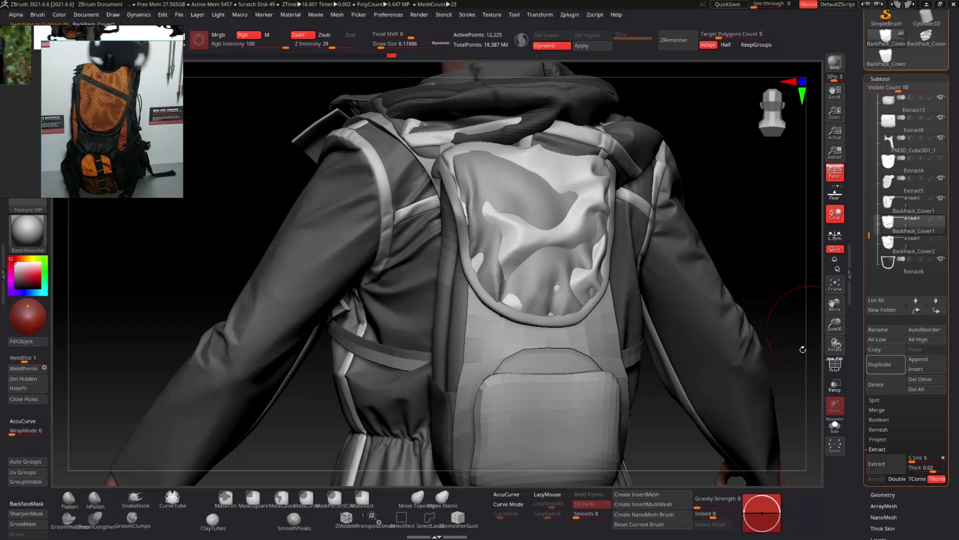
{"action": "left_click", "coordinate": [833, 425]}
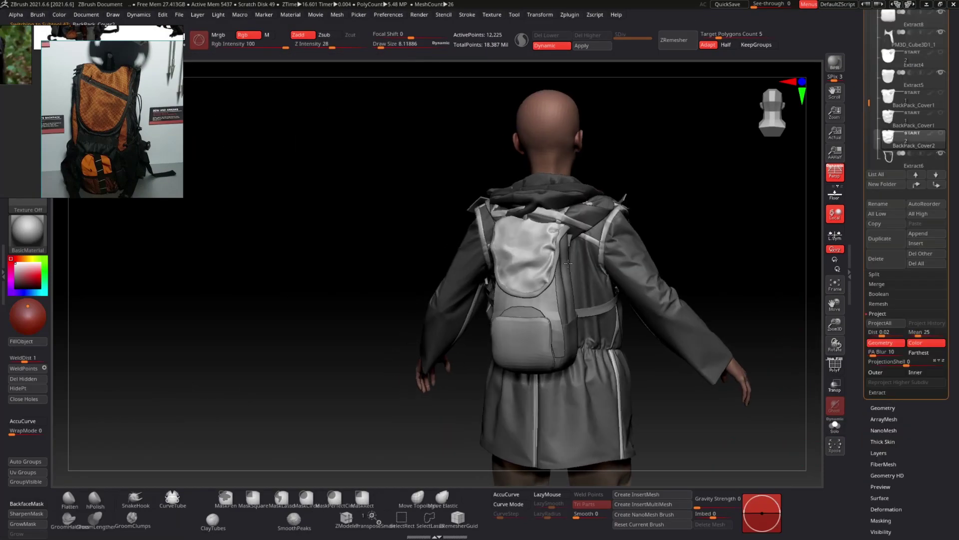
{"action": "left_click_drag", "start_coordinate": [554, 250], "coordinate": [588, 253]}
{"action": "right_click_drag", "start_coordinate": [566, 255], "coordinate": [545, 261], "text": "ctrl"}
{"action": "left_click_drag", "start_coordinate": [718, 186], "coordinate": [815, 135]}
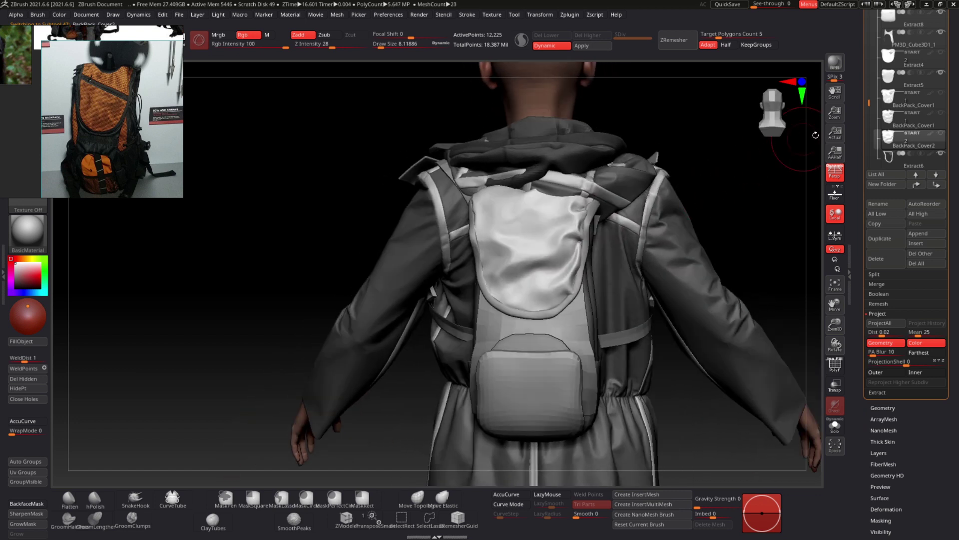
{"action": "left_click", "coordinate": [886, 124]}
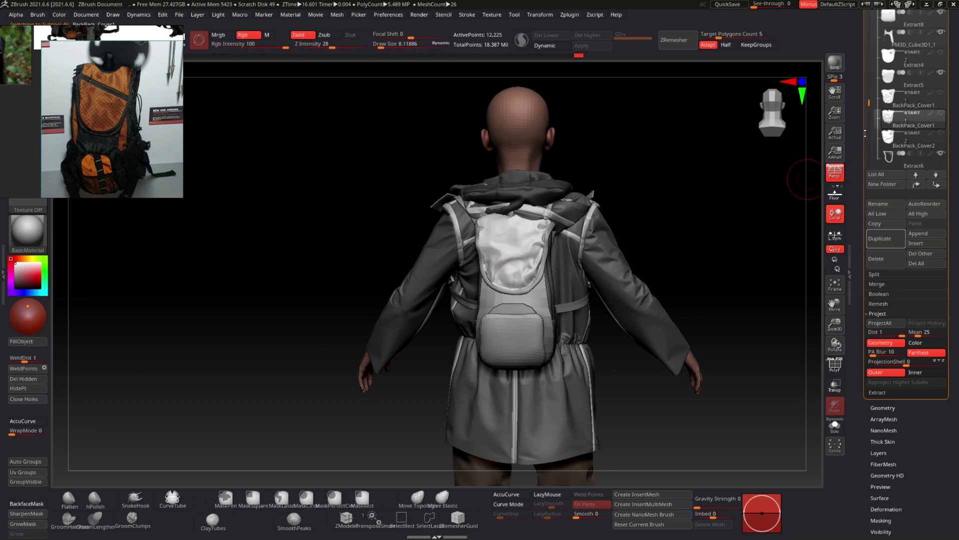
{"action": "left_click_drag", "start_coordinate": [478, 269], "coordinate": [659, 210]}
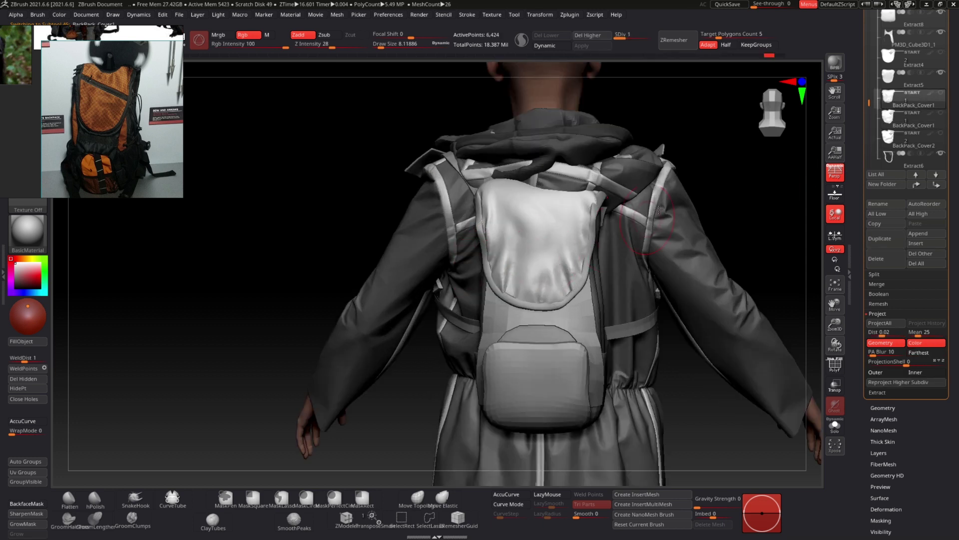
Move the BackPack_Cover2 subtool above both BackPack_Cover1 subtools, directly below Extract5.
{"action": "left_click", "coordinate": [887, 142]}
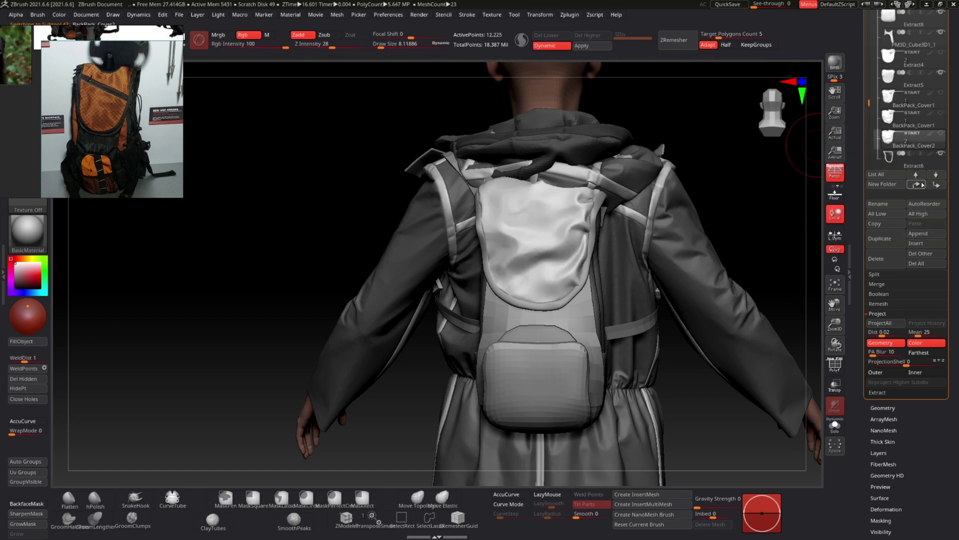
{"action": "mouse_move", "coordinate": [885, 139]}
{"action": "mouse_move", "coordinate": [890, 79]}
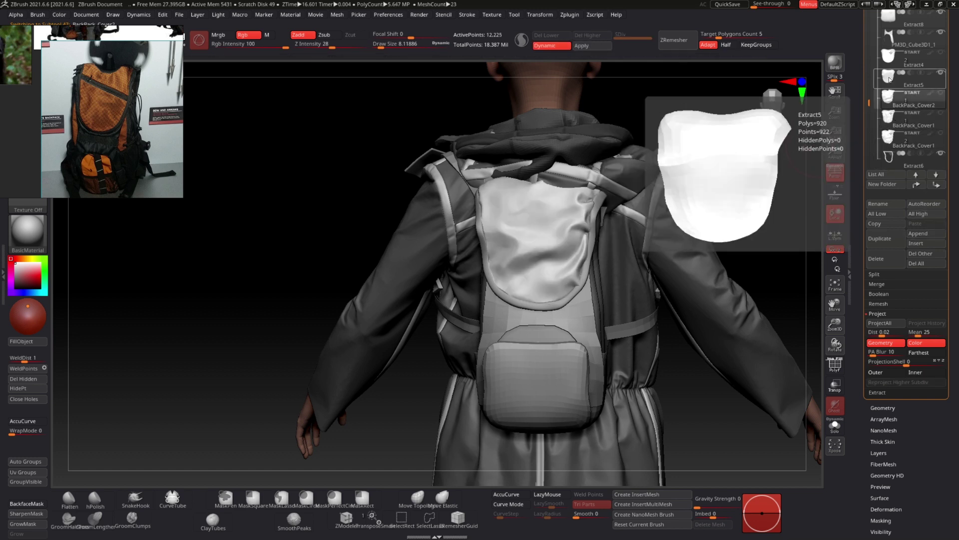
Mask the border of the BackPack_Cover1 subtool directly below BackPack_Cover2, leaving only its central front area unmasked.
{"action": "left_click", "coordinate": [888, 118]}
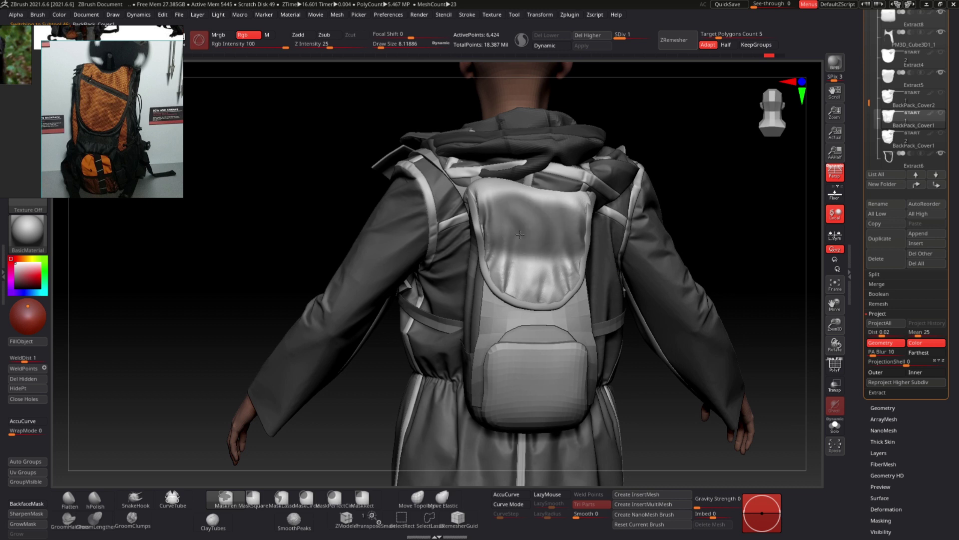
{"action": "left_click", "coordinate": [690, 184], "text": "ctrl"}
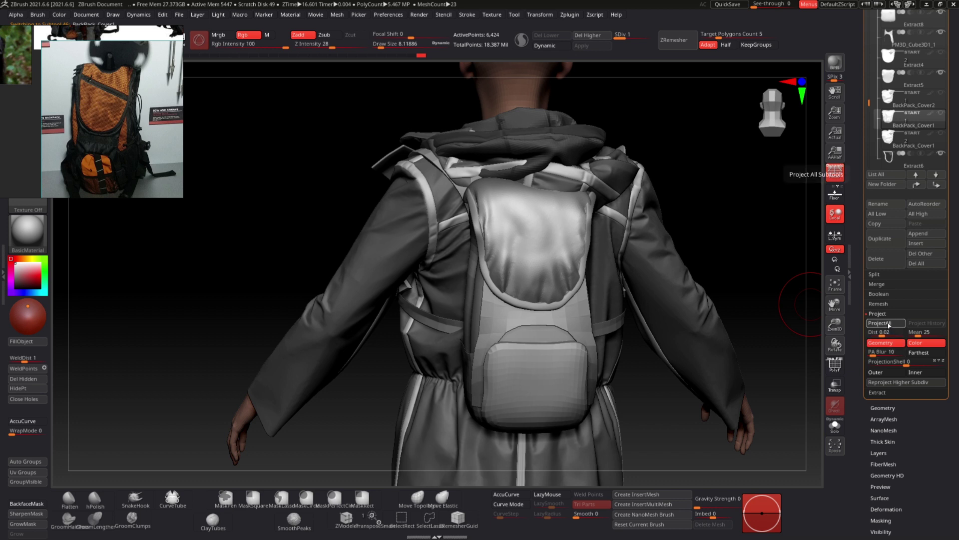
Try to project all visible subtools onto the masked BackPack_Cover1 with Dist 0.02 and Color off.
{"action": "left_click", "coordinate": [890, 325]}
{"action": "left_click", "coordinate": [797, 344]}
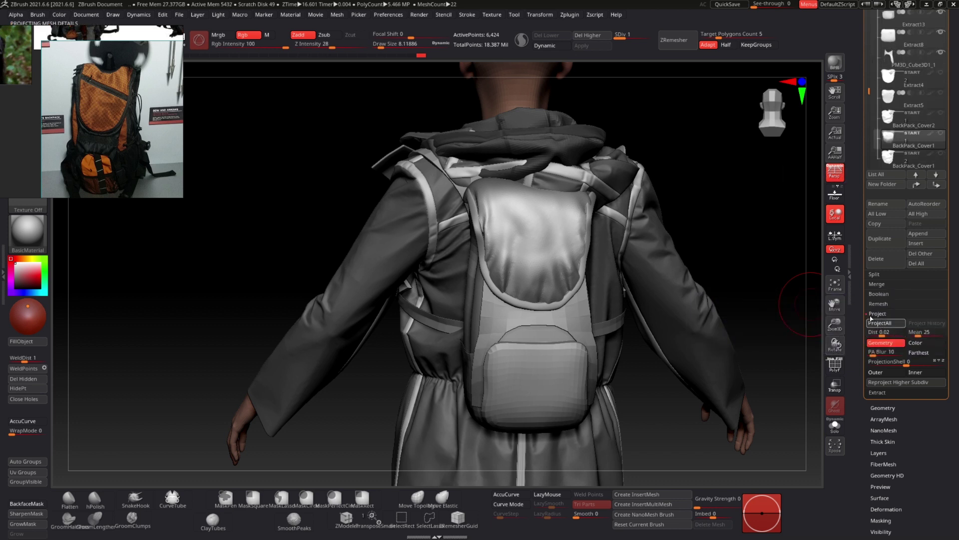
{"action": "right_click_drag", "start_coordinate": [590, 221], "coordinate": [555, 218]}
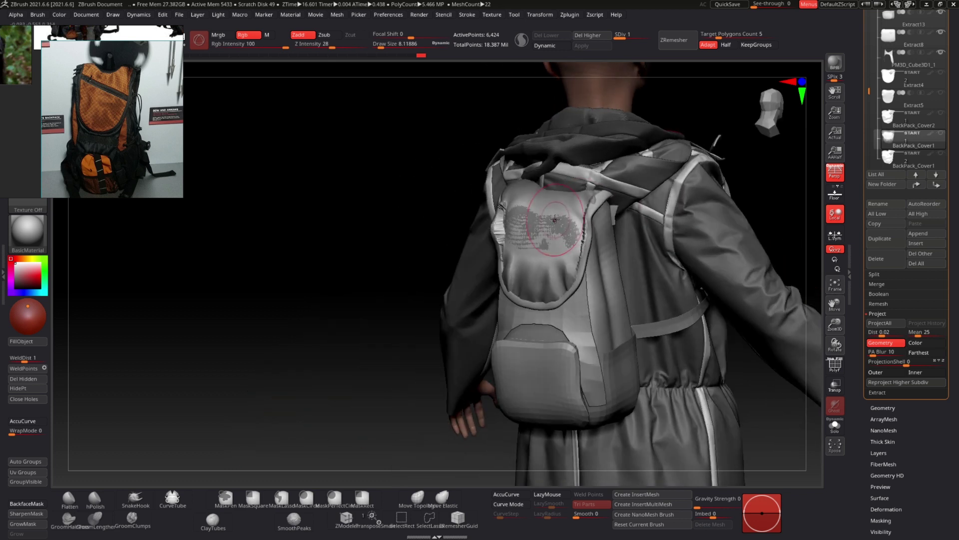
{"action": "right_click_drag", "start_coordinate": [541, 265], "coordinate": [683, 171]}
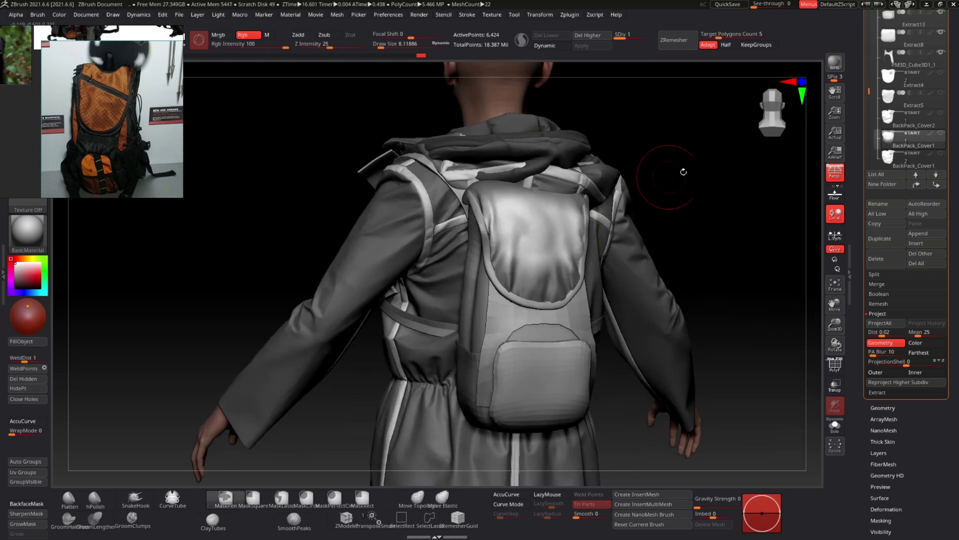
Hide the other bag parts, including PM3D_Cube3D1, Extract13, Extract8, PM3D_Cube3D1_1 and Extract6, around the cover.
{"action": "scroll", "coordinate": [874, 170], "scroll_direction": "up", "scroll_amount": 3}
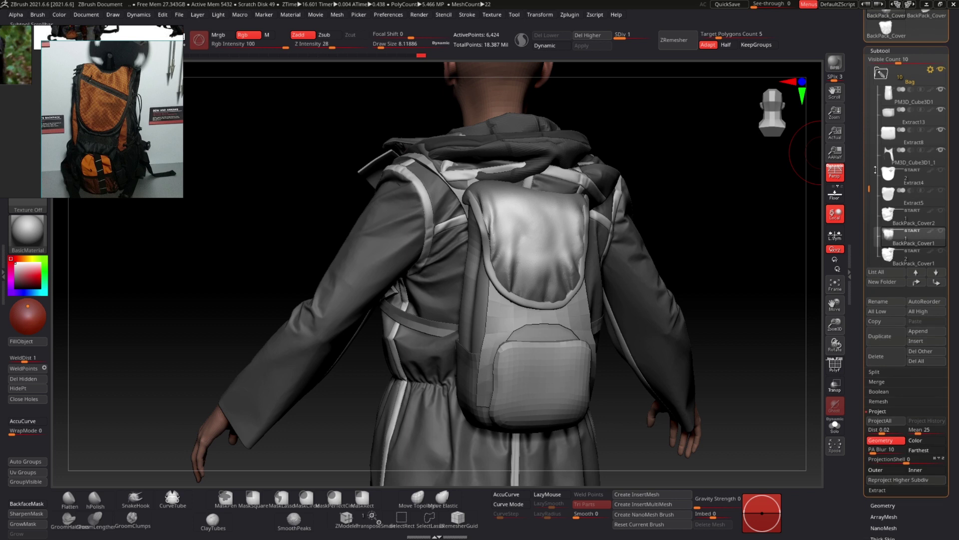
{"action": "left_click", "coordinate": [943, 111]}
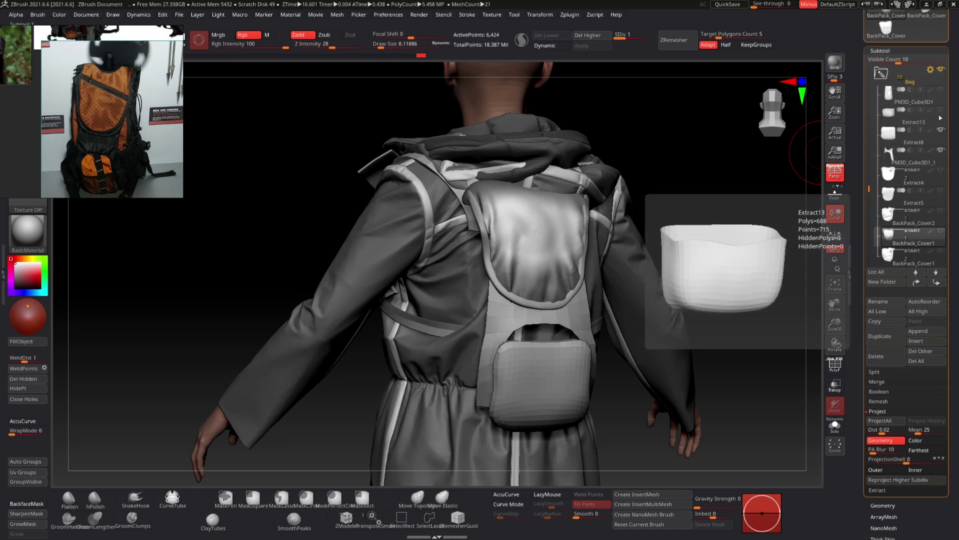
{"action": "left_click", "coordinate": [940, 156]}
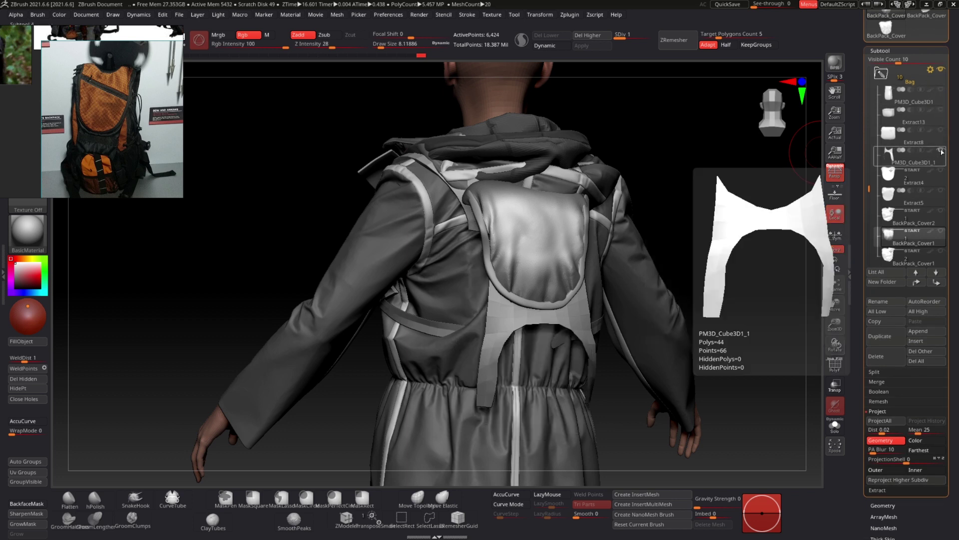
{"action": "left_click", "coordinate": [878, 190]}
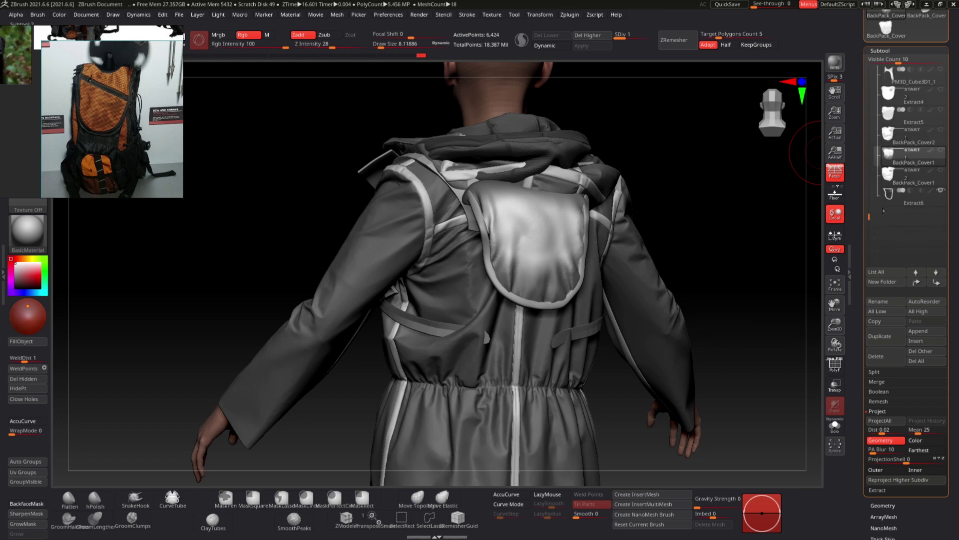
{"action": "left_click", "coordinate": [941, 191]}
{"action": "left_click_drag", "start_coordinate": [664, 235], "coordinate": [573, 244]}
{"action": "left_click_drag", "start_coordinate": [694, 174], "coordinate": [740, 161]}
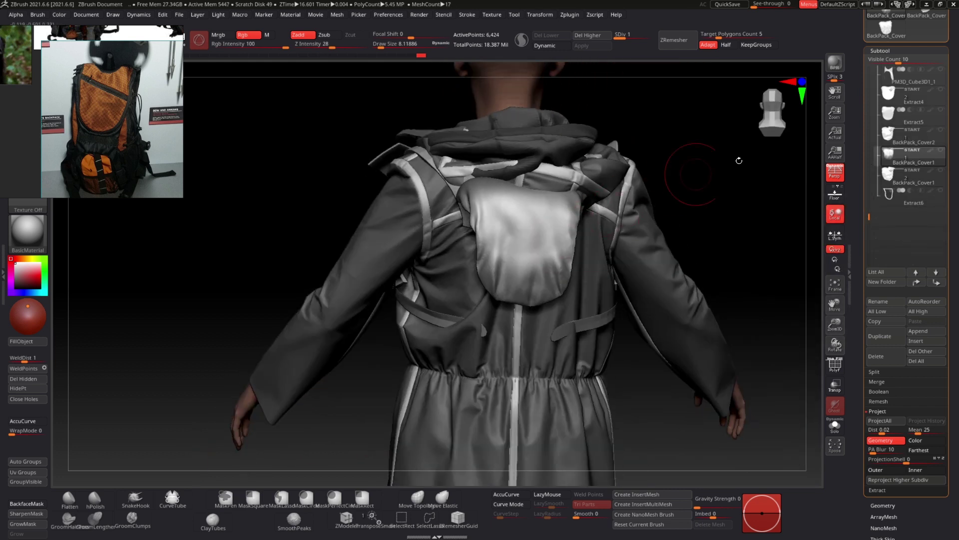
Show BackPack_Cover2, project its folds onto the masked BackPack_Cover1 with Dist 0.02, and clear the mask.
{"action": "left_click", "coordinate": [894, 139]}
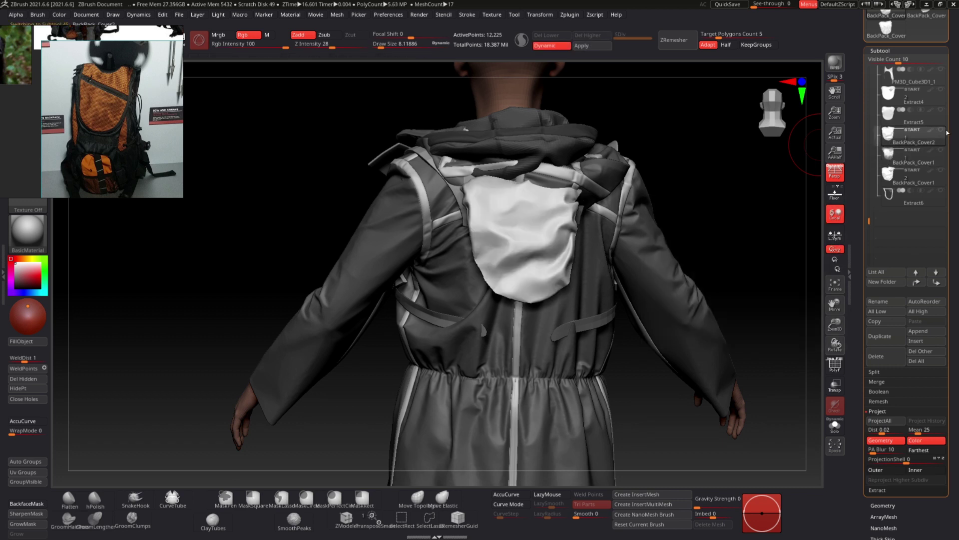
{"action": "left_click", "coordinate": [891, 160]}
{"action": "left_click_drag", "start_coordinate": [712, 237], "coordinate": [675, 244]}
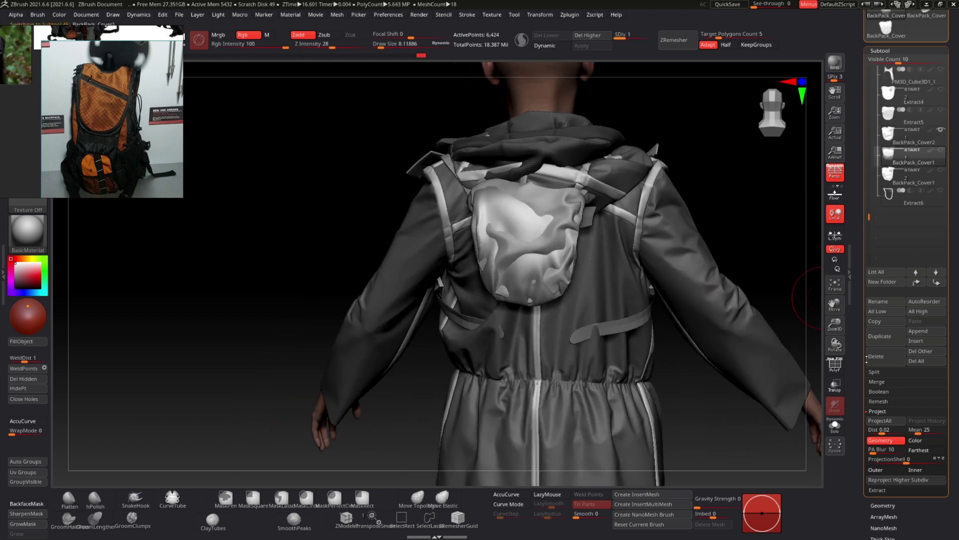
{"action": "left_click", "coordinate": [835, 428]}
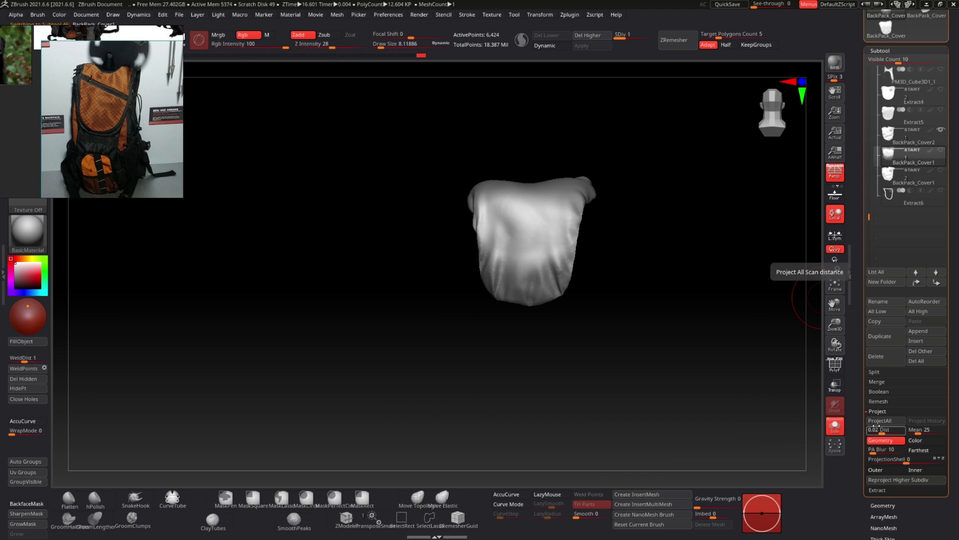
{"action": "mouse_move", "coordinate": [512, 264]}
{"action": "right_mouse_down"}
{"action": "mouse_move", "coordinate": [536, 251]}
{"action": "mouse_move", "coordinate": [531, 229]}
{"action": "right_mouse_up"}
{"action": "left_click_drag", "start_coordinate": [624, 209], "coordinate": [608, 220], "text": "ctrl"}
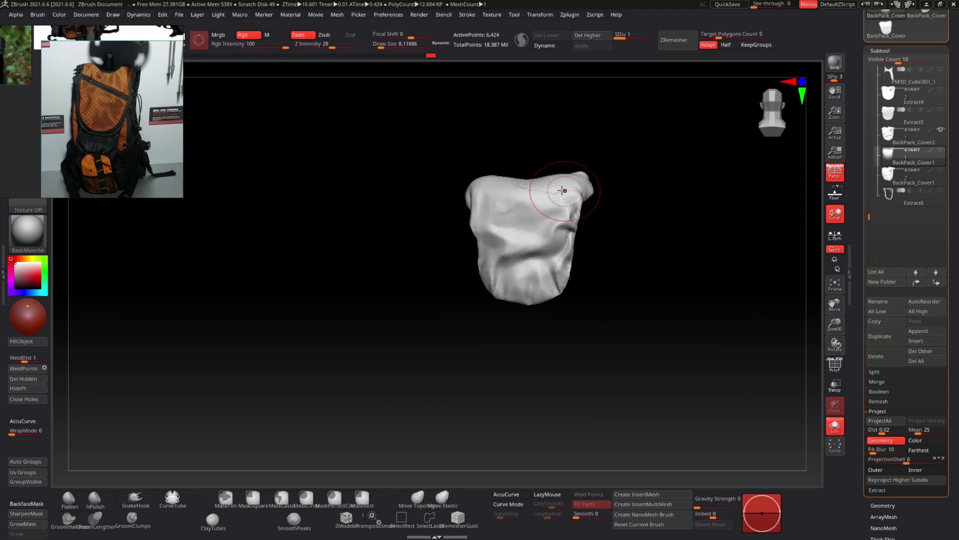
{"action": "right_click_drag", "start_coordinate": [565, 188], "coordinate": [528, 258], "text": "ctrl"}
{"action": "right_click", "coordinate": [528, 258]}
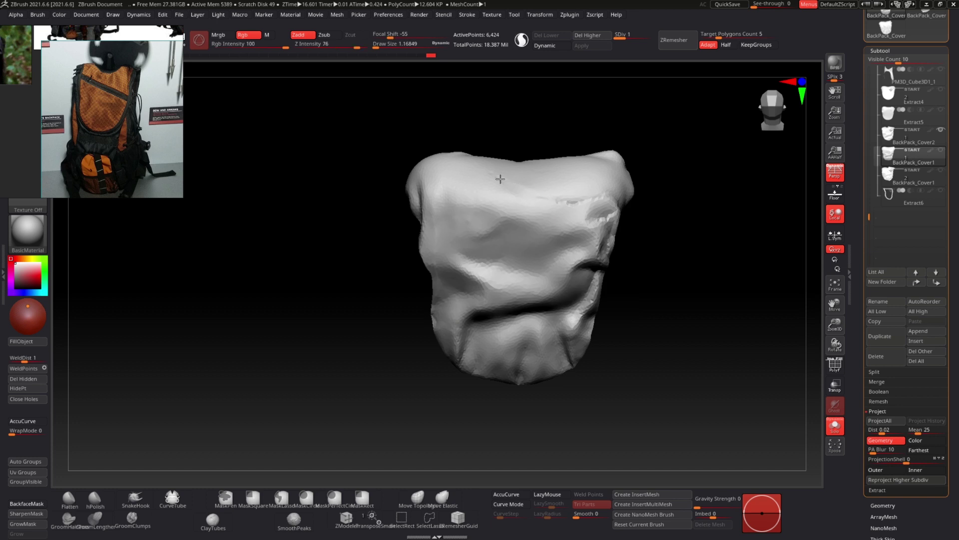
{"action": "right_click_drag", "start_coordinate": [627, 194], "coordinate": [574, 208], "text": "ctrl"}
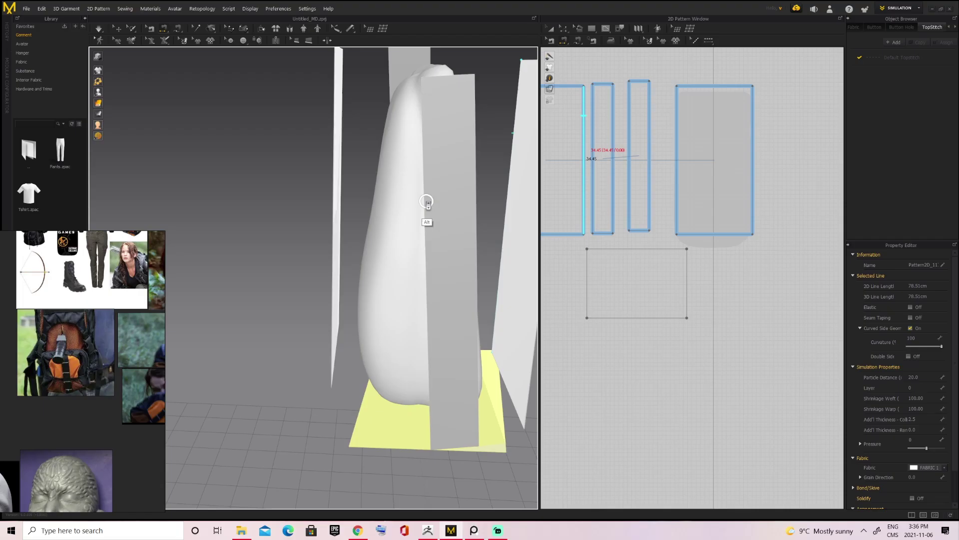
Switch to Marvelous Designer and sew the bottom rectangle to the surrounding panels around the backpack body.
{"action": "right_click_drag", "start_coordinate": [428, 203], "coordinate": [230, 197]}
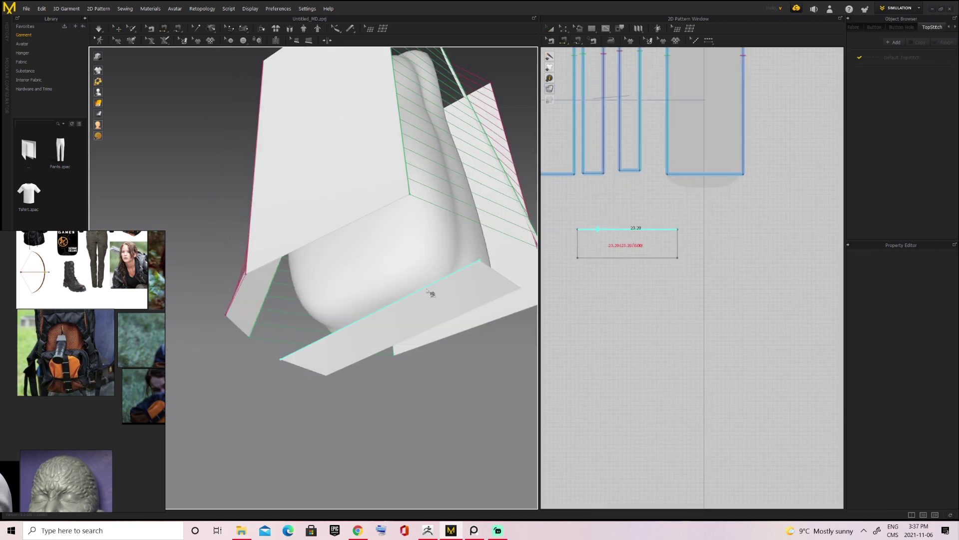
{"action": "mouse_move", "coordinate": [430, 294]}
{"action": "right_mouse_down"}
{"action": "mouse_move", "coordinate": [381, 129]}
{"action": "mouse_move", "coordinate": [388, 215]}
{"action": "mouse_move", "coordinate": [434, 279]}
{"action": "right_mouse_up"}
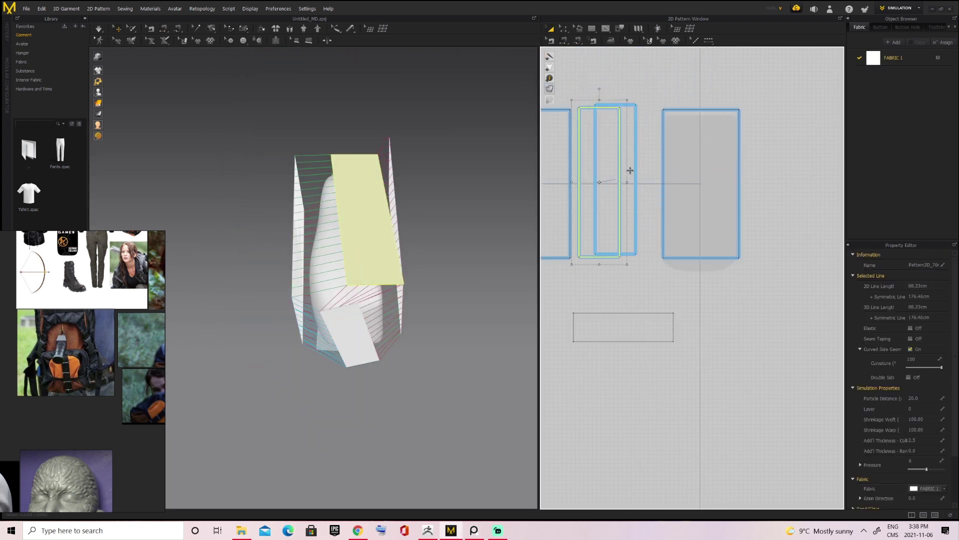
Offset the curved outline of the rounded bag panel inward as an internal line.
{"action": "scroll", "coordinate": [425, 316], "scroll_direction": "up", "scroll_amount": 3}
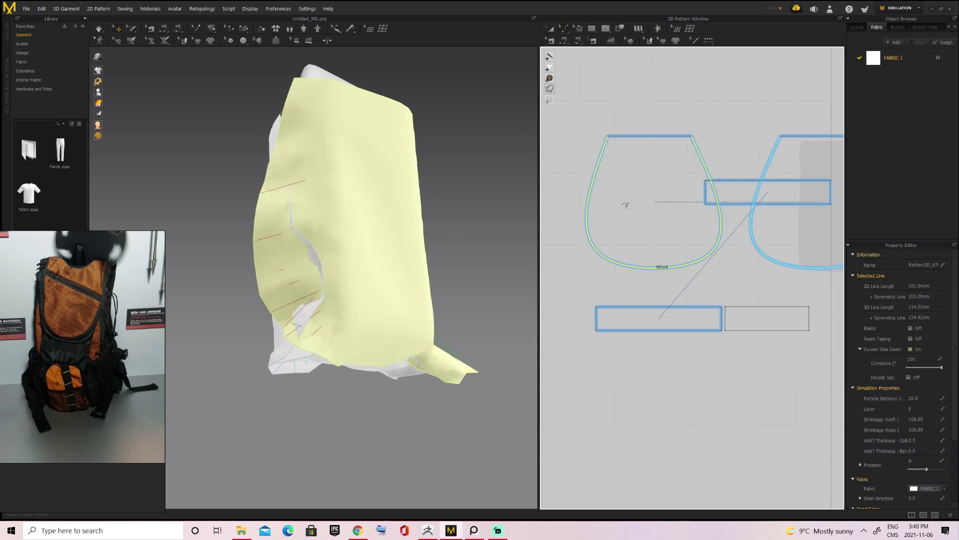
{"action": "left_click", "coordinate": [566, 29]}
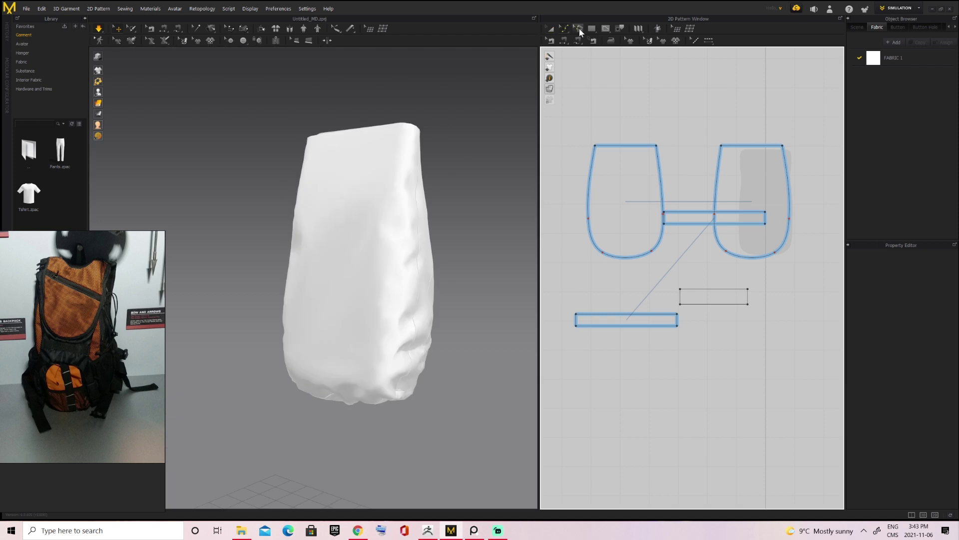
{"action": "right_click", "coordinate": [583, 190]}
{"action": "left_click", "coordinate": [633, 259]}
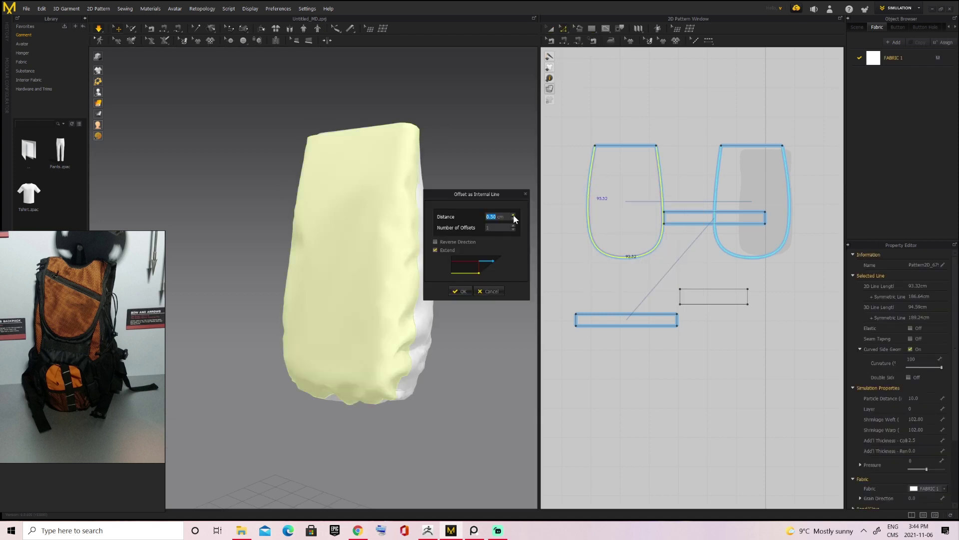
{"action": "left_click", "coordinate": [460, 290]}
{"action": "right_click_drag", "start_coordinate": [460, 291], "coordinate": [497, 170]}
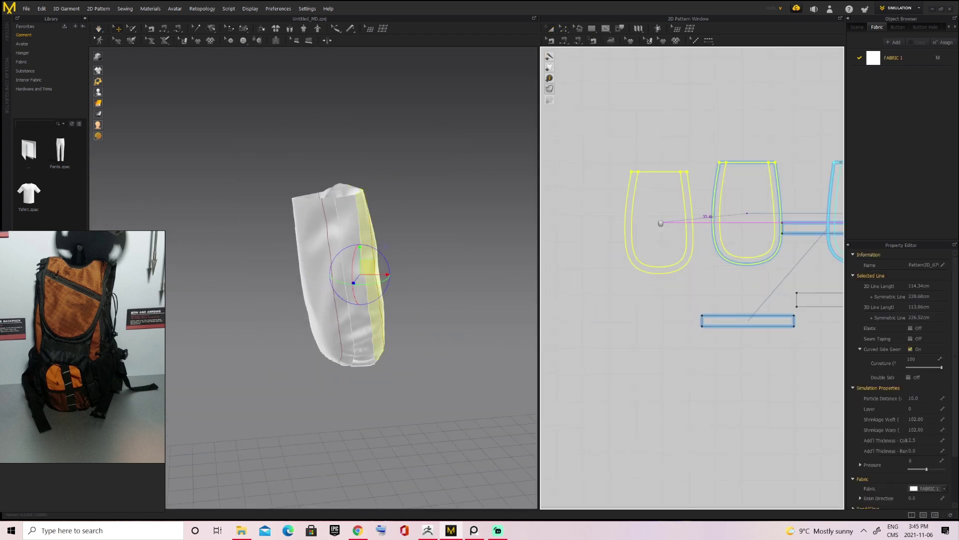
Place a copy of the rounded panel and delete the area inside its internal line, leaving a U-shaped border.
{"action": "right_click", "coordinate": [648, 219]}
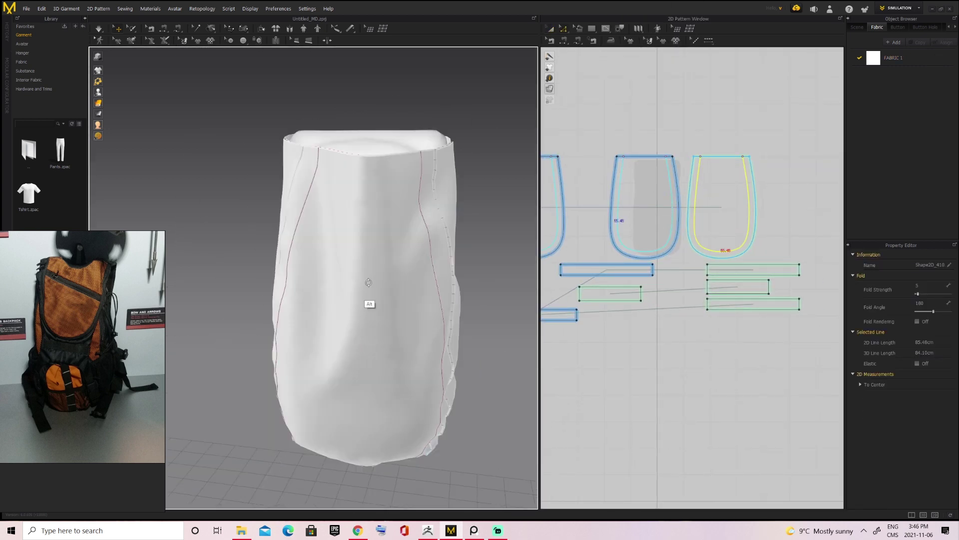
{"action": "left_click_drag", "start_coordinate": [369, 282], "coordinate": [424, 282], "text": "alt"}
{"action": "left_click", "coordinate": [551, 28]}
{"action": "key", "text": "Delete"}
Sew the U-shaped border and copied strips to the matching internal line and edges of the bag panels, and simulate the cloth.
{"action": "left_click_drag", "start_coordinate": [350, 240], "coordinate": [370, 320], "text": "alt"}
{"action": "left_click", "coordinate": [289, 241]}
{"action": "left_click", "coordinate": [368, 407]}
{"action": "left_click_drag", "start_coordinate": [439, 210], "coordinate": [450, 280], "text": "alt"}
{"action": "left_click", "coordinate": [749, 270], "text": "shift"}
{"action": "left_click", "coordinate": [452, 188]}
{"action": "left_click_drag", "start_coordinate": [452, 188], "coordinate": [390, 150], "text": "alt"}
{"action": "key", "text": "b"}
{"action": "middle_click_drag", "start_coordinate": [698, 179], "coordinate": [728, 199]}
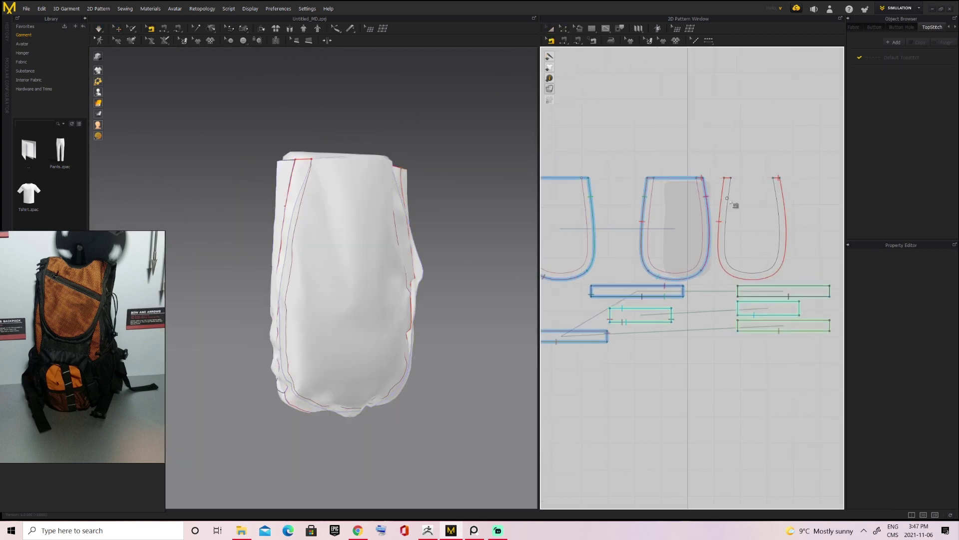
{"action": "left_click", "coordinate": [727, 199]}
{"action": "left_click", "coordinate": [649, 199]}
{"action": "scroll", "coordinate": [722, 210], "scroll_direction": "up", "scroll_amount": 2}
{"action": "key", "text": "space"}
Add a second fabric, colour it dark grey, and assign it to the side strips and U-shaped border pieces.
{"action": "left_click", "coordinate": [892, 42]}
{"action": "left_click", "coordinate": [939, 374]}
{"action": "left_click", "coordinate": [460, 350]}
{"action": "left_click_drag", "start_coordinate": [430, 210], "coordinate": [460, 201], "text": "alt"}
{"action": "left_click", "coordinate": [388, 254]}
{"action": "scroll", "coordinate": [692, 215], "scroll_direction": "down", "scroll_amount": 2}
{"action": "left_click", "coordinate": [476, 288]}
{"action": "left_click", "coordinate": [398, 240]}
{"action": "left_click", "coordinate": [943, 42]}
{"action": "left_click", "coordinate": [464, 215]}
{"action": "left_click", "coordinate": [337, 225]}
{"action": "left_click", "coordinate": [488, 235]}
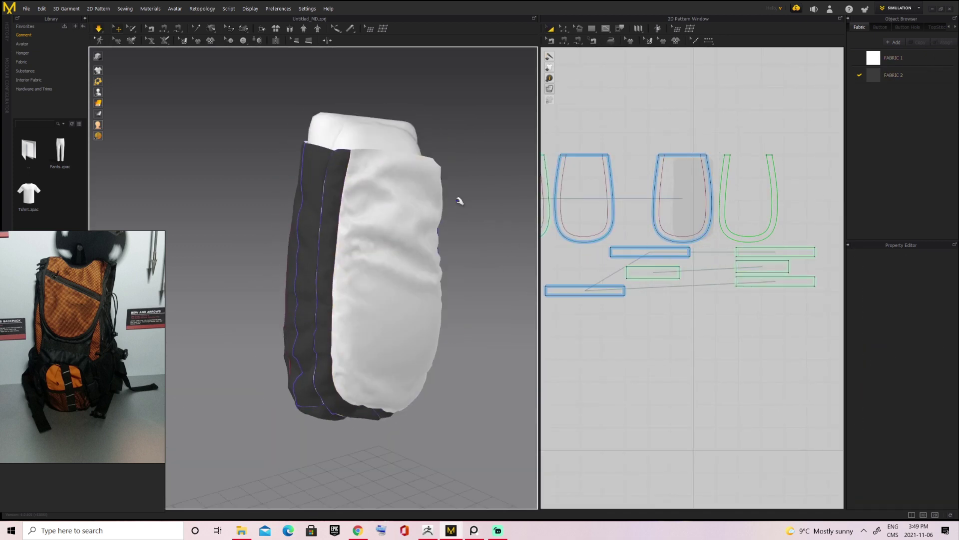
Select all of the bag's pattern pieces and toggle the cloth simulation.
{"action": "right_click_drag", "start_coordinate": [459, 201], "coordinate": [409, 205]}
{"action": "scroll", "coordinate": [736, 192], "scroll_direction": "down", "scroll_amount": 3}
{"action": "left_click_drag", "start_coordinate": [571, 131], "coordinate": [824, 278]}
{"action": "key", "text": "space"}
{"action": "left_click", "coordinate": [469, 245]}
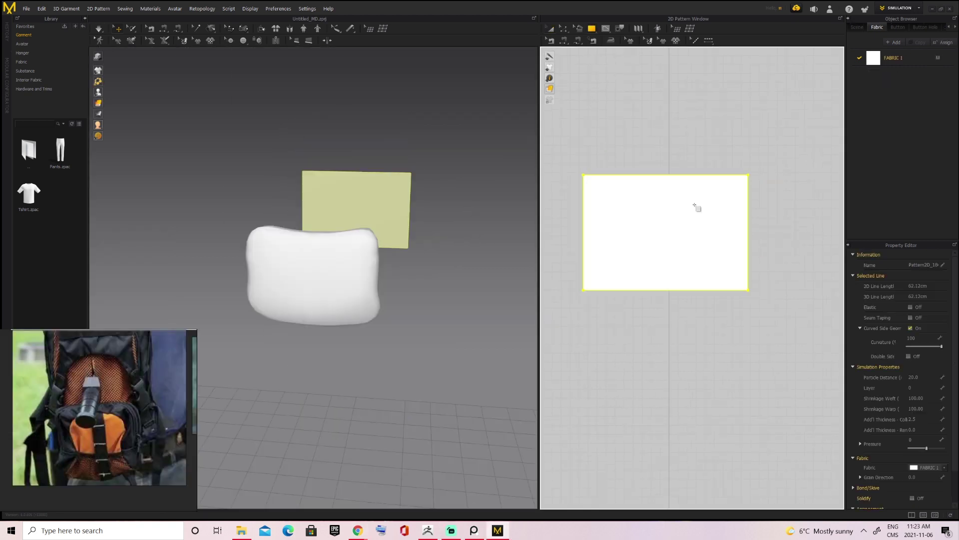
Narrow the main rectangular panel for the front pouch by moving its side edge inward.
{"action": "left_click", "coordinate": [696, 206]}
{"action": "left_click", "coordinate": [751, 235]}
{"action": "left_click_drag", "start_coordinate": [752, 235], "coordinate": [746, 236]}
Draw a rectangular panel of the same width directly above the pouch's main panel.
{"action": "mouse_move", "coordinate": [495, 222]}
{"action": "right_mouse_down"}
{"action": "mouse_move", "coordinate": [406, 223]}
{"action": "mouse_move", "coordinate": [315, 253]}
{"action": "right_mouse_up"}
{"action": "mouse_move", "coordinate": [632, 261]}
{"action": "middle_mouse_down"}
{"action": "mouse_move", "coordinate": [653, 276]}
{"action": "mouse_move", "coordinate": [658, 238]}
{"action": "mouse_move", "coordinate": [651, 264]}
{"action": "middle_mouse_up"}
{"action": "key", "text": "s"}
{"action": "left_click_drag", "start_coordinate": [602, 131], "coordinate": [759, 167]}
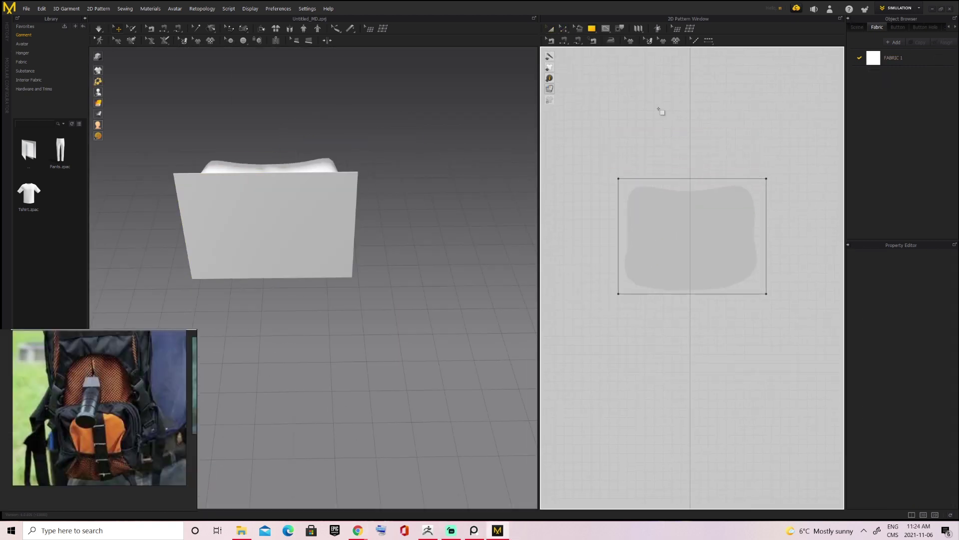
{"action": "left_click_drag", "start_coordinate": [619, 121], "coordinate": [766, 175]}
{"action": "middle_click_drag", "start_coordinate": [677, 184], "coordinate": [695, 155]}
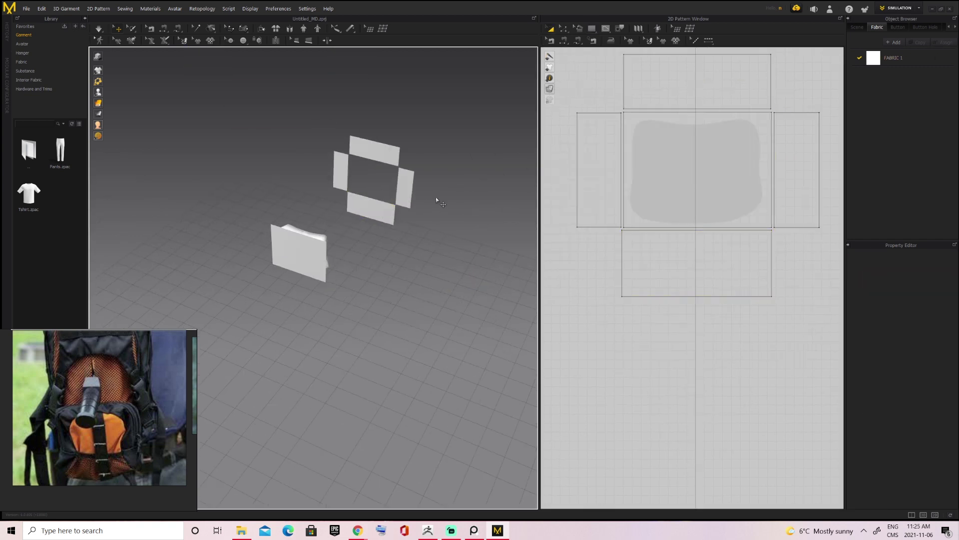
Arrange the main rectangle and its surrounding panels in 3D around the pouch body.
{"action": "left_click", "coordinate": [342, 188]}
{"action": "mouse_move", "coordinate": [493, 173]}
{"action": "right_mouse_down"}
{"action": "mouse_move", "coordinate": [436, 210]}
{"action": "mouse_move", "coordinate": [465, 200]}
{"action": "right_mouse_up"}
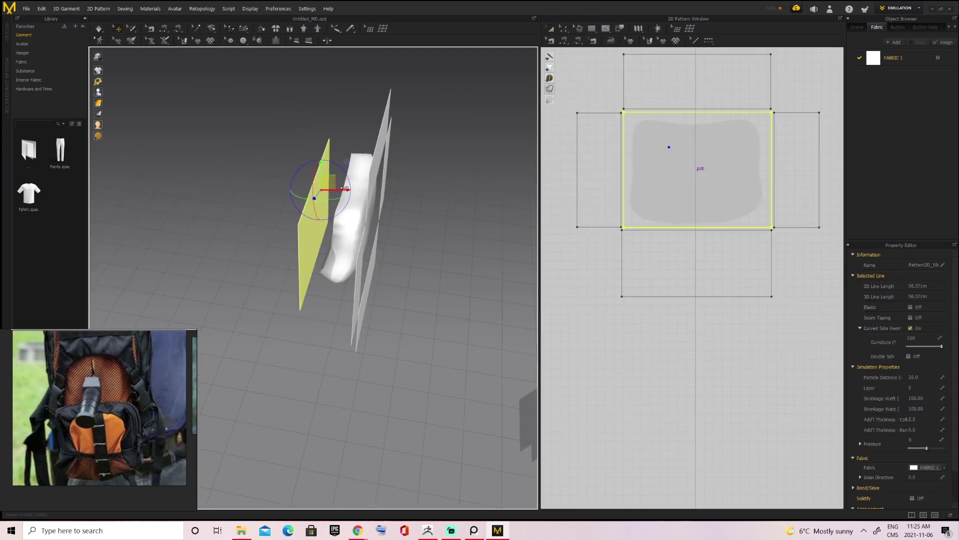
{"action": "scroll", "coordinate": [375, 210], "scroll_direction": "up", "scroll_amount": 3}
{"action": "right_click", "coordinate": [655, 139]}
{"action": "left_click", "coordinate": [688, 284]}
{"action": "left_click", "coordinate": [697, 364]}
{"action": "scroll", "coordinate": [471, 183], "scroll_direction": "down", "scroll_amount": 3}
{"action": "right_click", "coordinate": [689, 265]}
{"action": "left_click", "coordinate": [715, 292]}
{"action": "right_click", "coordinate": [614, 126]}
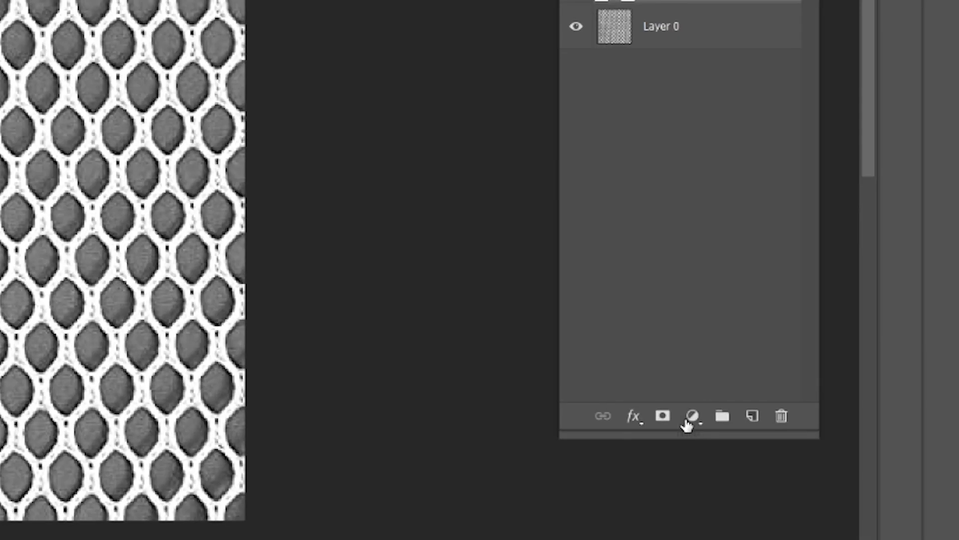
Switch to Photoshop, turn the mesh image into stark black and white with a Levels adjustment layer, and save it as FishNet.png.
{"action": "left_click", "coordinate": [845, 452]}
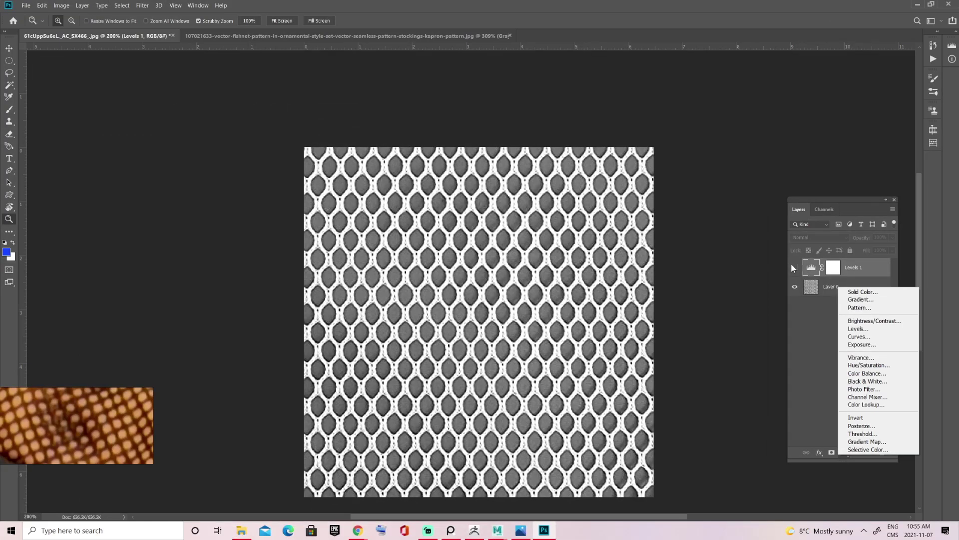
{"action": "left_click", "coordinate": [751, 125]}
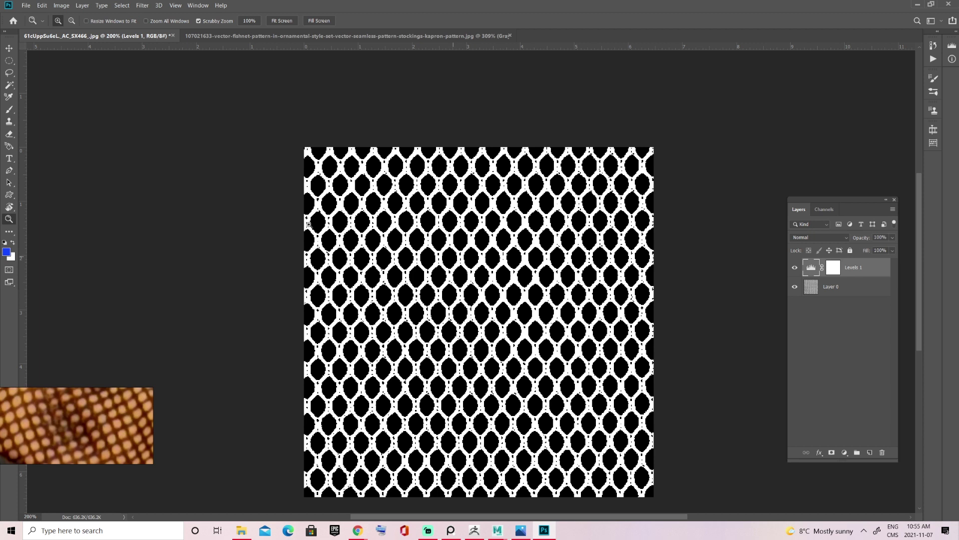
{"action": "left_click", "coordinate": [26, 5]}
{"action": "left_click", "coordinate": [37, 104]}
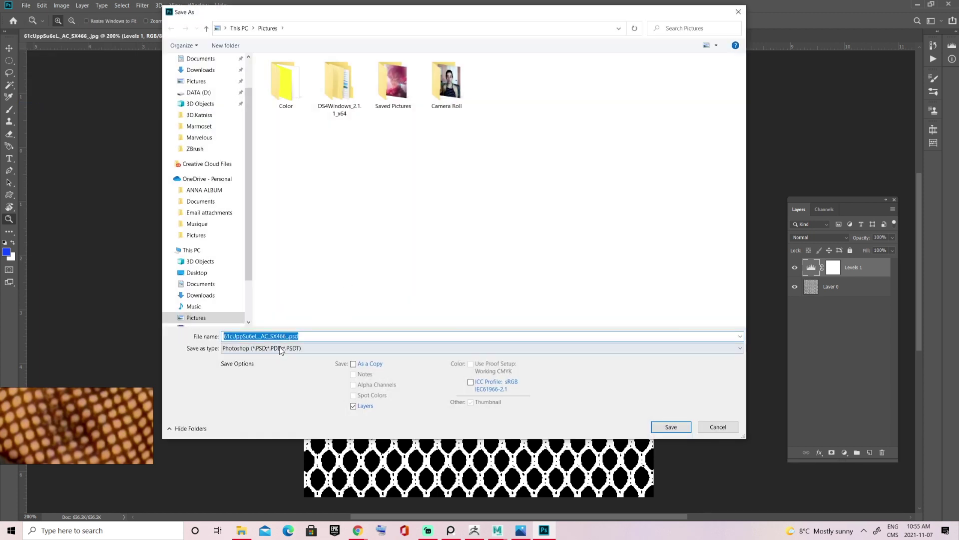
{"action": "left_click", "coordinate": [281, 350]}
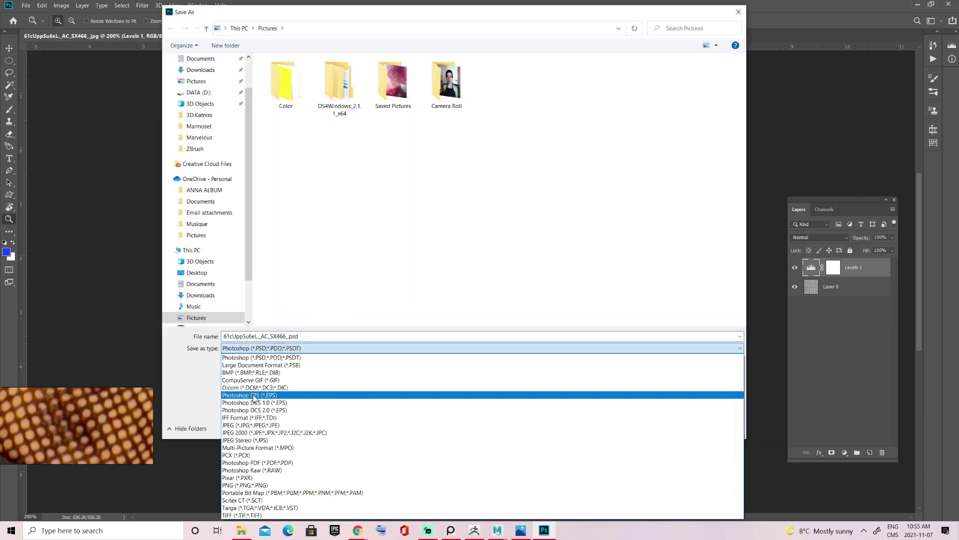
{"action": "left_click", "coordinate": [241, 484]}
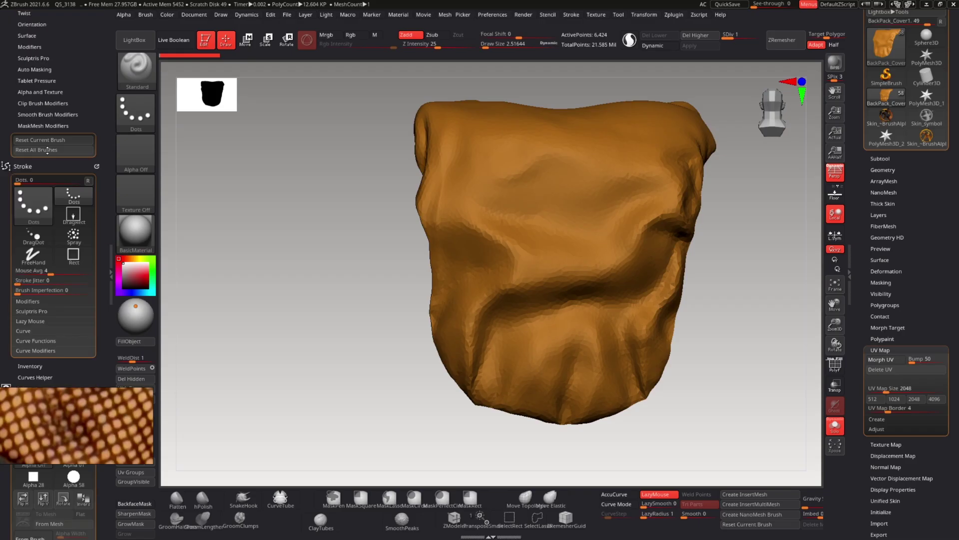
Switch to ZBrush and unwrap the backpack cover's UVs using UV Master with Symmetry on.
{"action": "scroll", "coordinate": [46, 125], "scroll_direction": "down", "scroll_amount": 5}
{"action": "scroll", "coordinate": [60, 72], "scroll_direction": "down", "scroll_amount": 5}
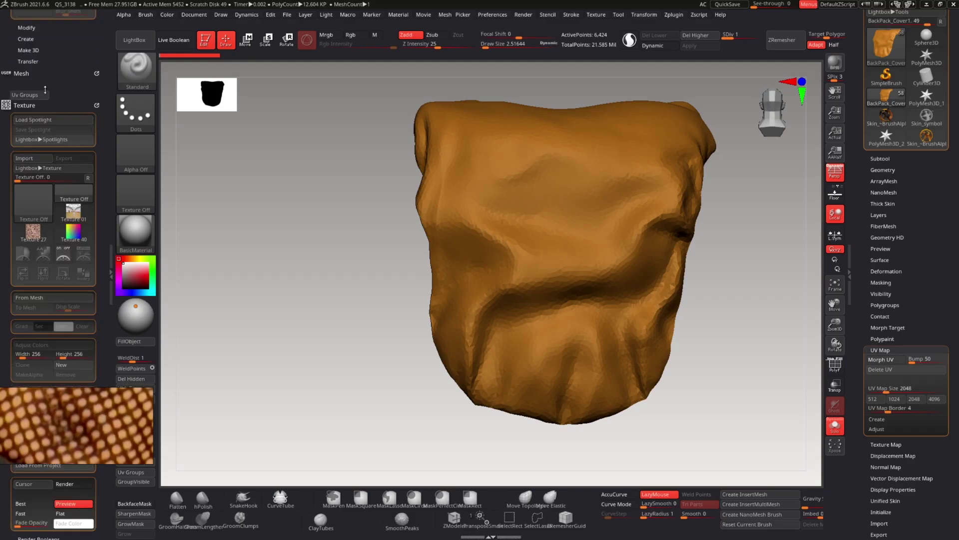
{"action": "scroll", "coordinate": [55, 299], "scroll_direction": "down", "scroll_amount": 6}
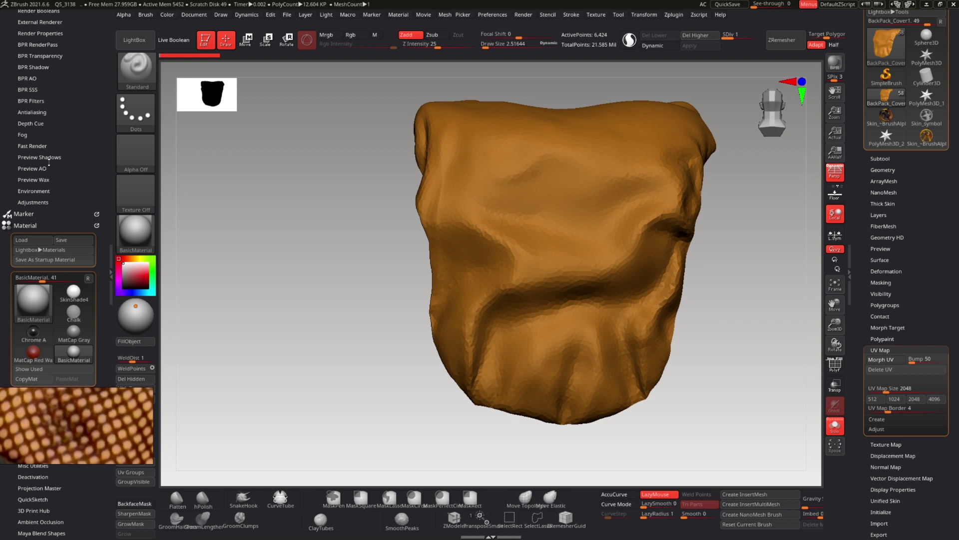
{"action": "scroll", "coordinate": [55, 124], "scroll_direction": "down", "scroll_amount": 6}
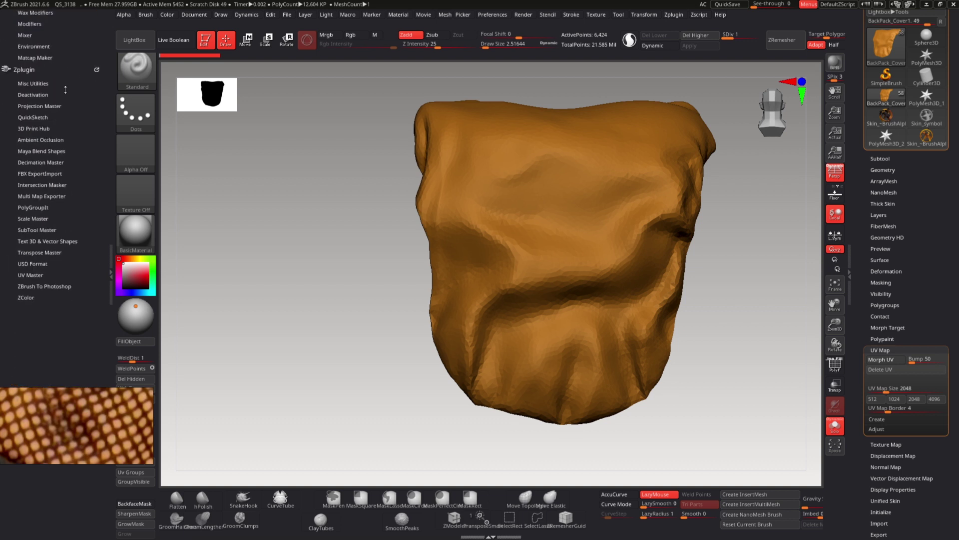
{"action": "left_click", "coordinate": [32, 275]}
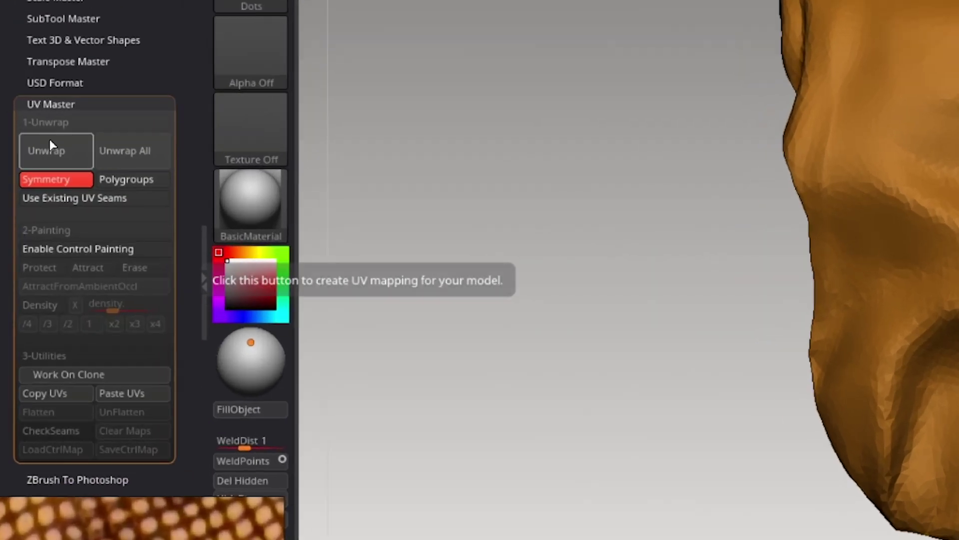
{"action": "left_click", "coordinate": [46, 148]}
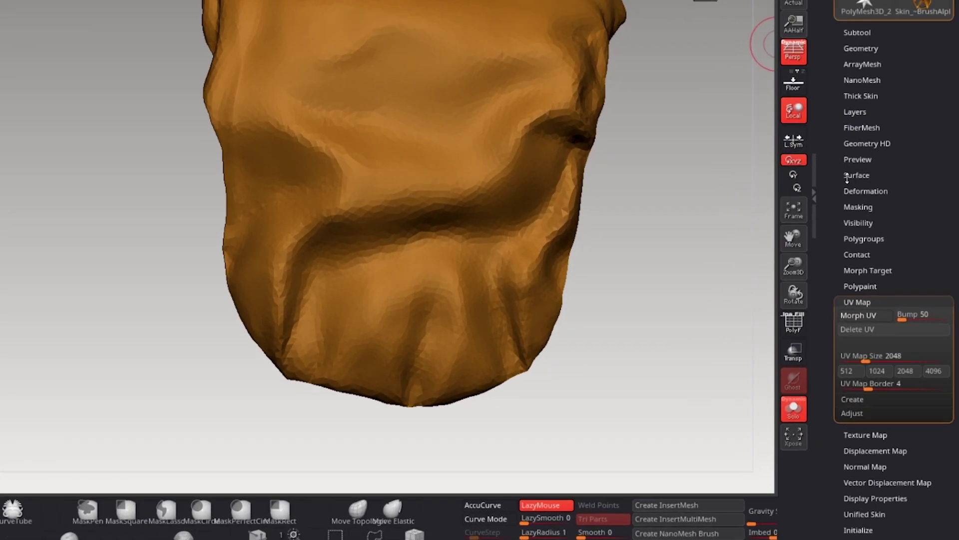
Add surface noise to the backpack cover with NoiseMaker and load FishNet.png as its alpha.
{"action": "left_click", "coordinate": [880, 260]}
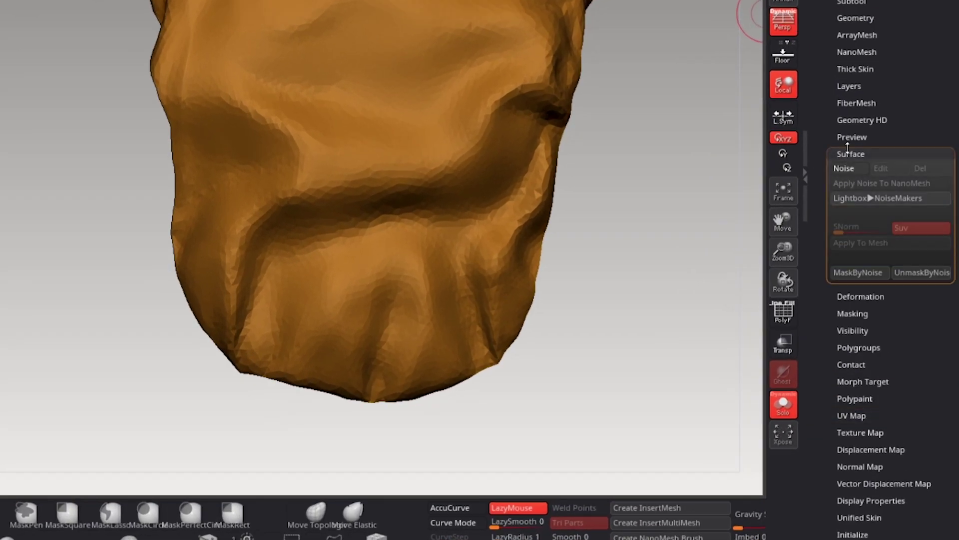
{"action": "scroll", "coordinate": [878, 238], "scroll_direction": "down", "scroll_amount": 2}
{"action": "left_click", "coordinate": [849, 119]}
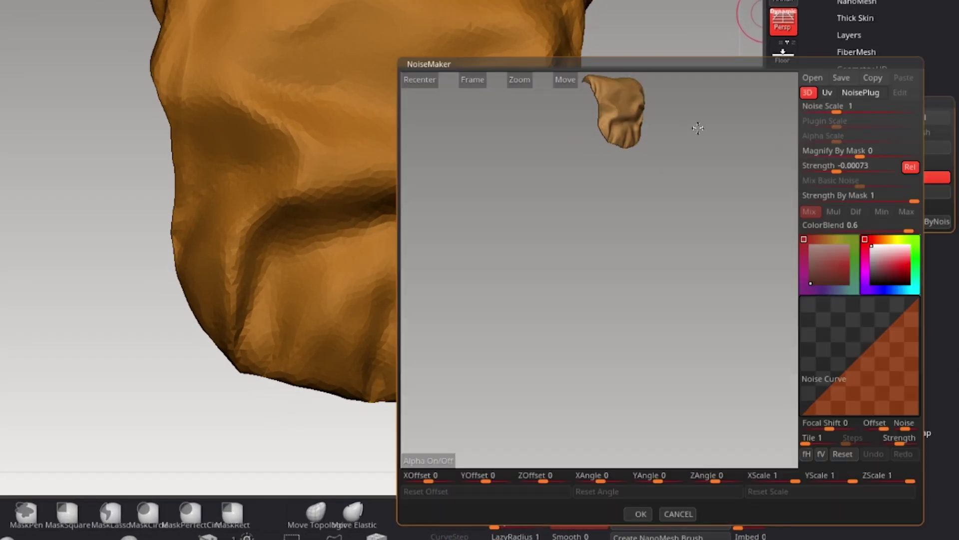
{"action": "left_click_drag", "start_coordinate": [634, 119], "coordinate": [514, 227]}
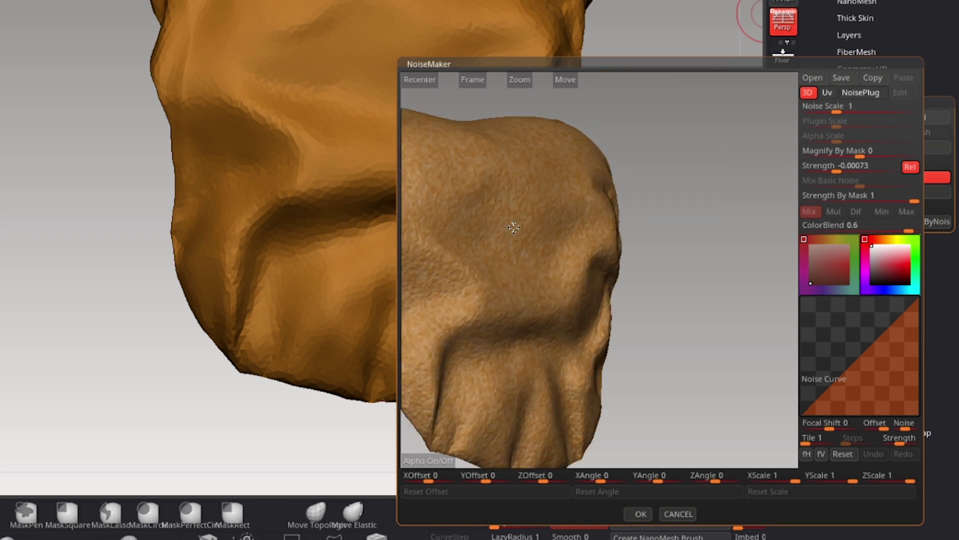
{"action": "left_click_drag", "start_coordinate": [526, 184], "coordinate": [613, 163], "text": "alt"}
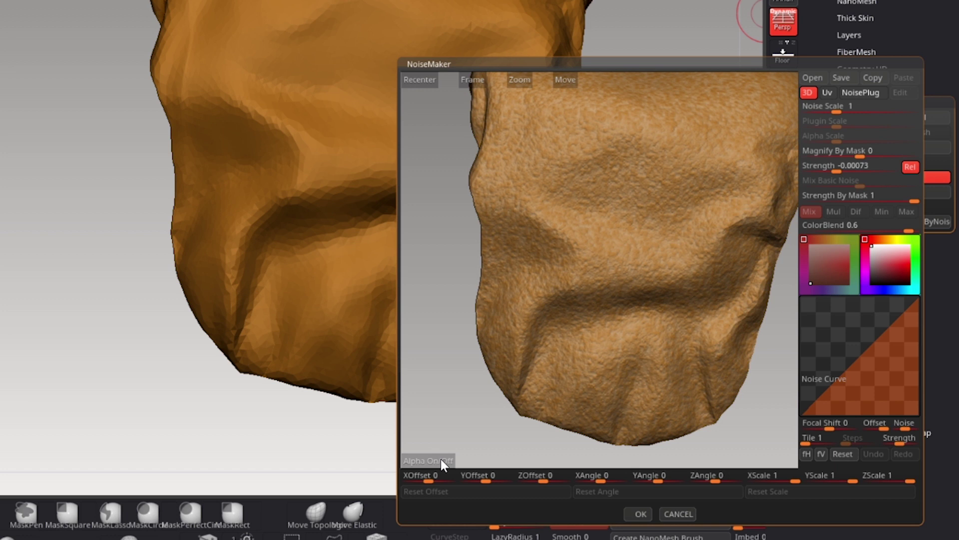
{"action": "left_click", "coordinate": [441, 459]}
{"action": "left_click", "coordinate": [264, 148]}
{"action": "left_click_drag", "start_coordinate": [648, 249], "coordinate": [649, 320]}
{"action": "left_click", "coordinate": [461, 364]}
{"action": "left_click", "coordinate": [573, 438]}
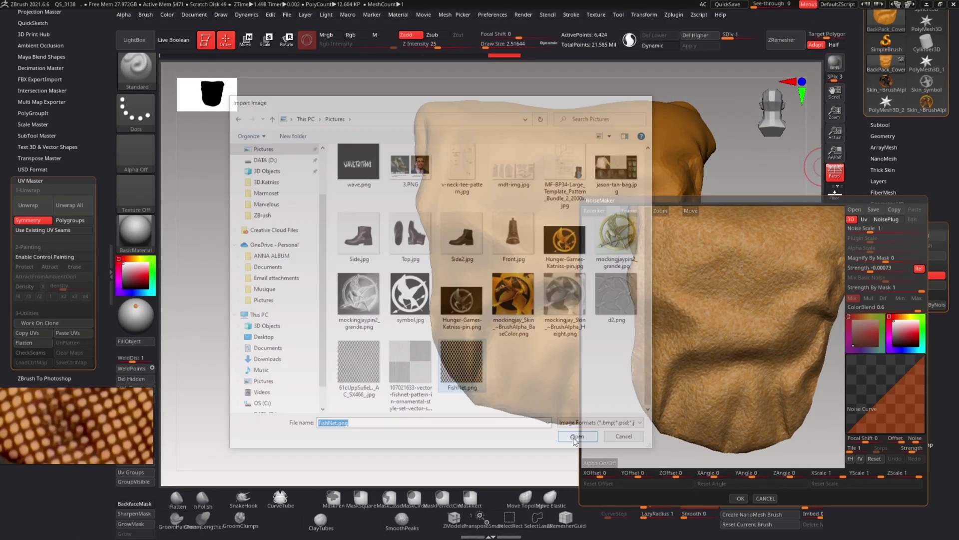
Set the noise to UV mode with Noise Scale 0.01463 and Alpha Scale 0.26857, and accept it.
{"action": "left_click_drag", "start_coordinate": [872, 249], "coordinate": [862, 248]}
{"action": "left_click", "coordinate": [864, 219]}
{"action": "left_click_drag", "start_coordinate": [766, 275], "coordinate": [733, 290]}
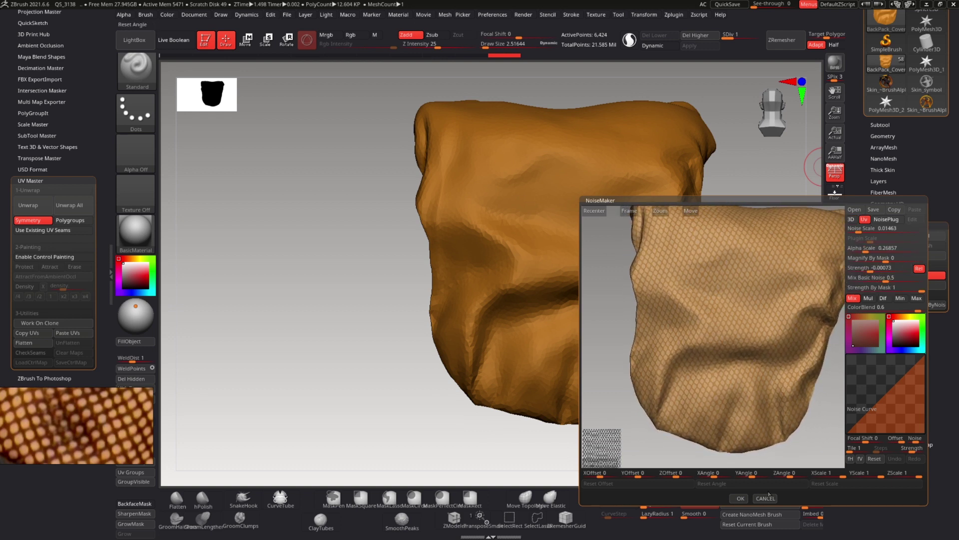
{"action": "left_click", "coordinate": [740, 498]}
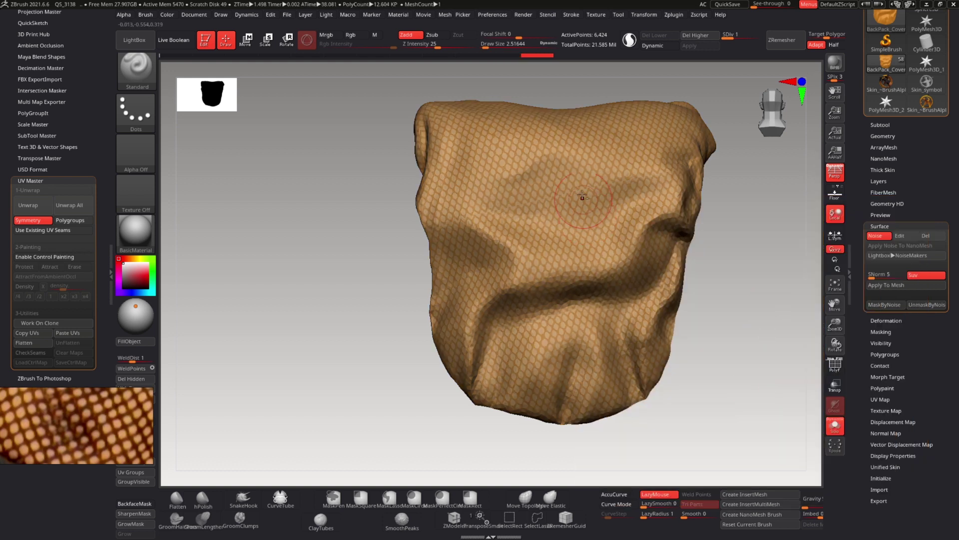
Apply the fishnet surface noise to the cover's mesh at subdivision level 5.
{"action": "right_click_drag", "start_coordinate": [582, 194], "coordinate": [547, 214], "text": "ctrl"}
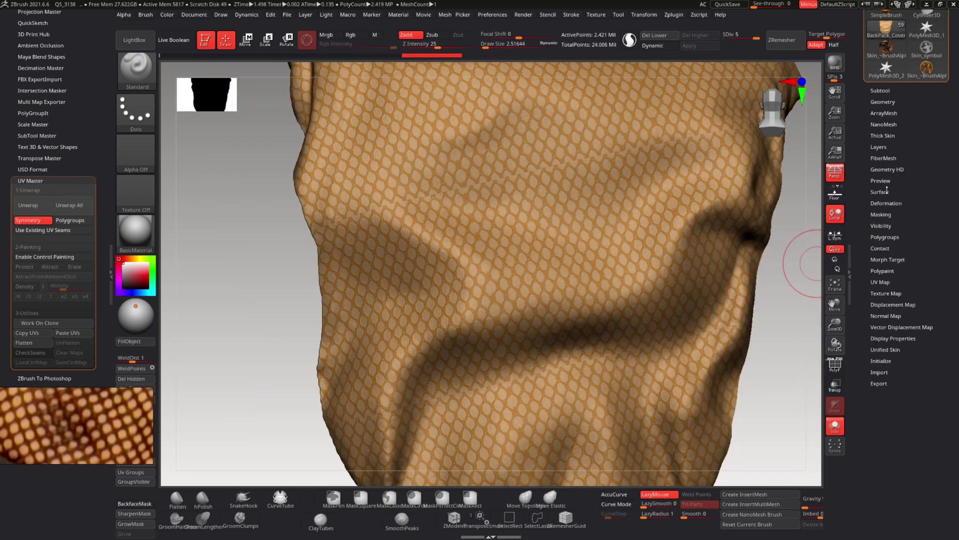
{"action": "left_click", "coordinate": [885, 192]}
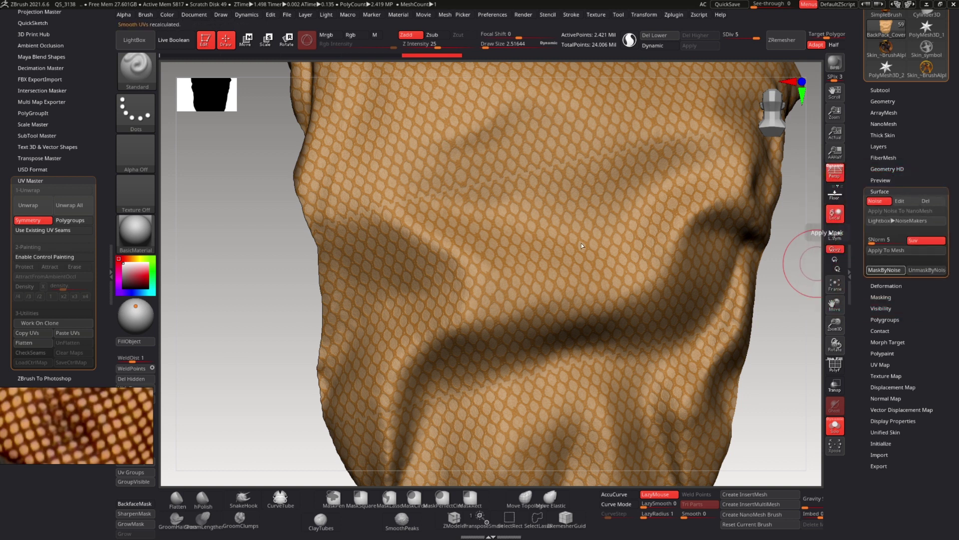
{"action": "left_click", "coordinate": [886, 250]}
{"action": "right_click_drag", "start_coordinate": [537, 220], "coordinate": [546, 249], "text": "alt"}
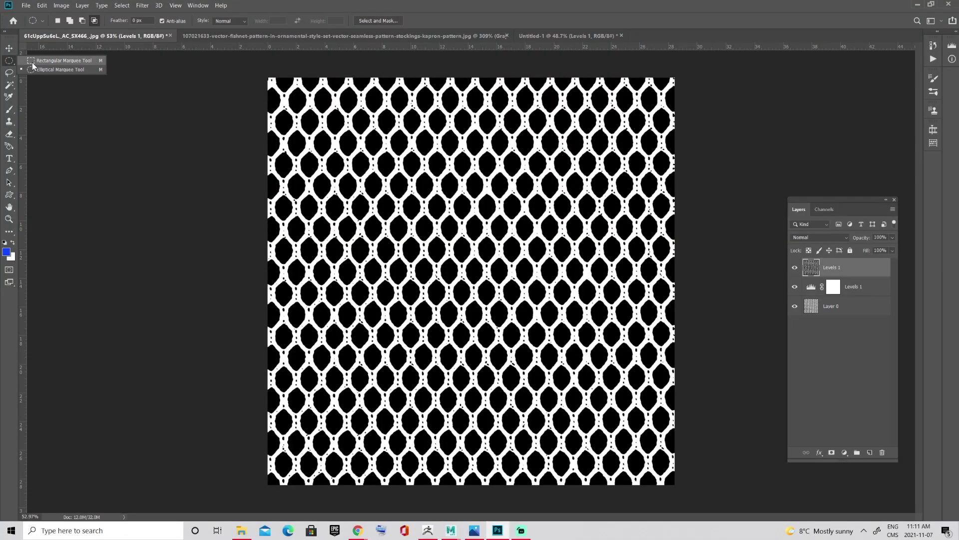
Switch to Photoshop, select the full-width top strip of the net pattern with the Rectangular Marquee, and copy it to a new layer.
{"action": "scroll", "coordinate": [369, 143], "scroll_direction": "down", "scroll_amount": 1, "text": "alt"}
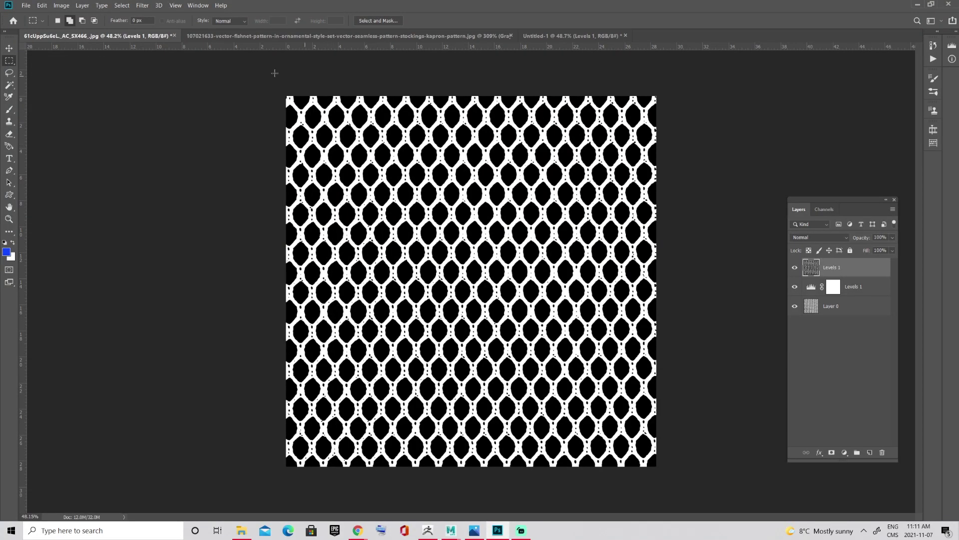
{"action": "left_click_drag", "start_coordinate": [773, 162], "coordinate": [728, 154]}
{"action": "right_click", "coordinate": [542, 129]}
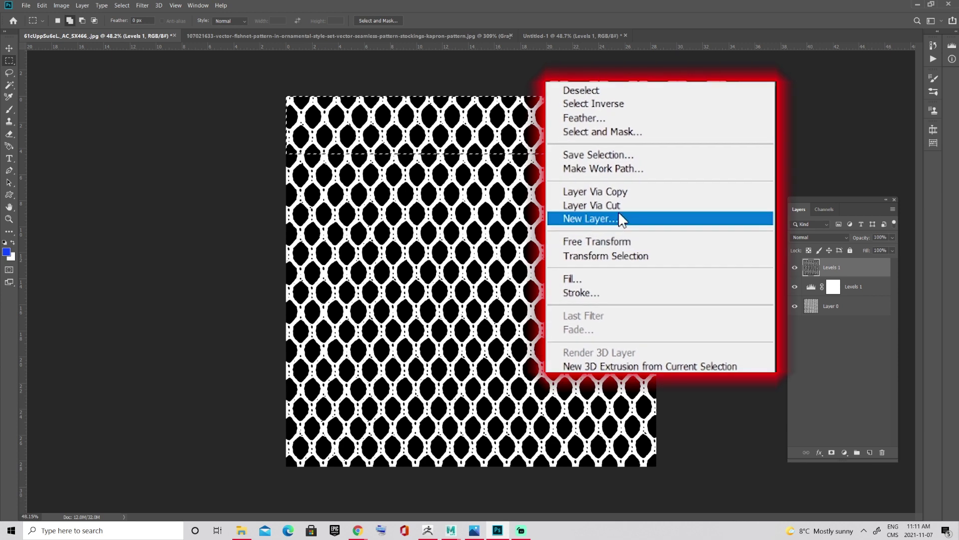
{"action": "left_click", "coordinate": [591, 185]}
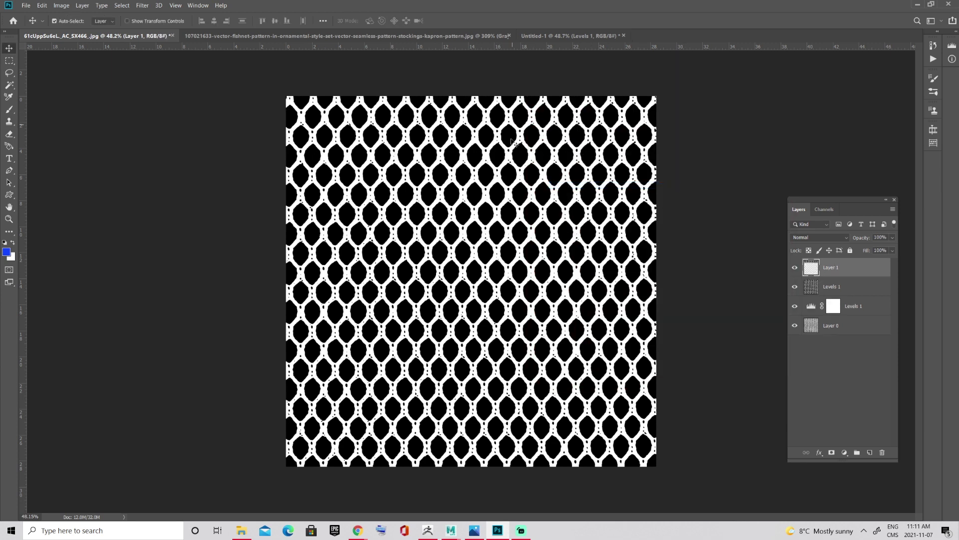
Move the copied net strip down to the middle of the canvas and hide all the layers beneath it.
{"action": "left_click_drag", "start_coordinate": [511, 141], "coordinate": [442, 286]}
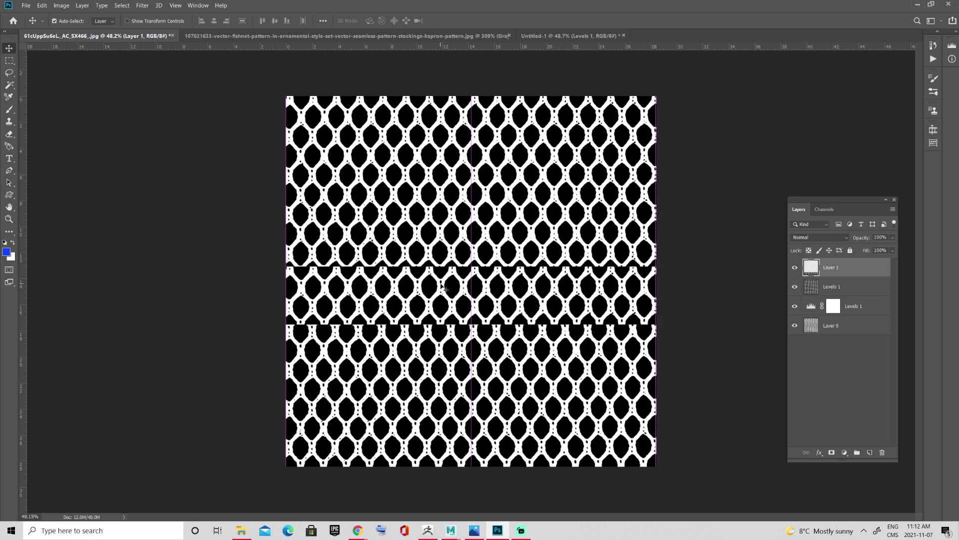
{"action": "left_click", "coordinate": [794, 307]}
{"action": "left_click", "coordinate": [795, 325]}
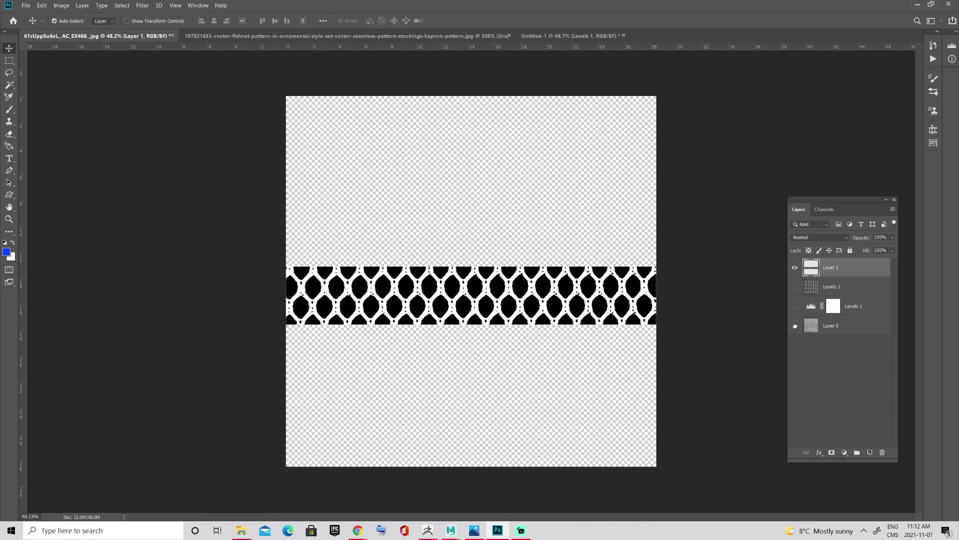
Flip the net strip vertically, align it with the canvas's lower edge and show the full net layer beneath it.
{"action": "left_click", "coordinate": [40, 5]}
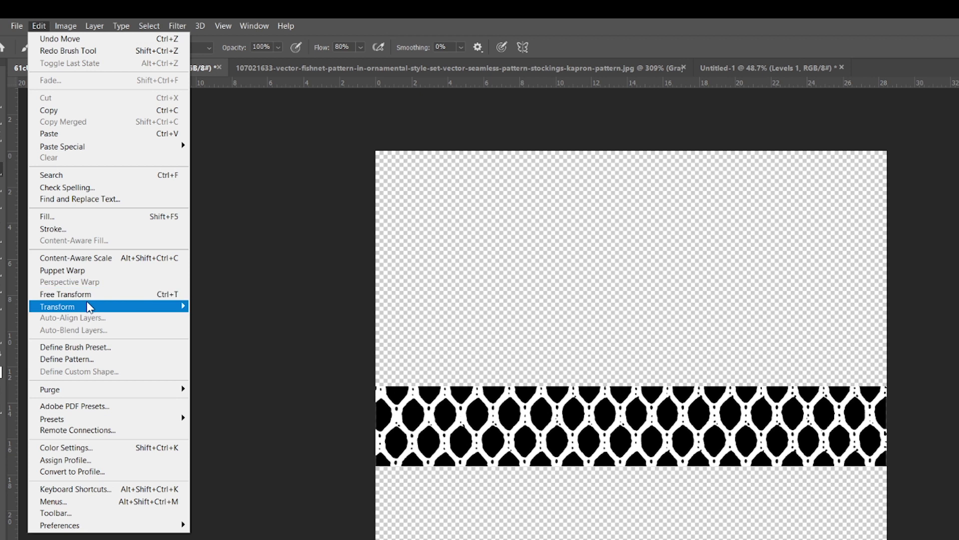
{"action": "mouse_move", "coordinate": [86, 301]}
{"action": "left_click", "coordinate": [208, 451]}
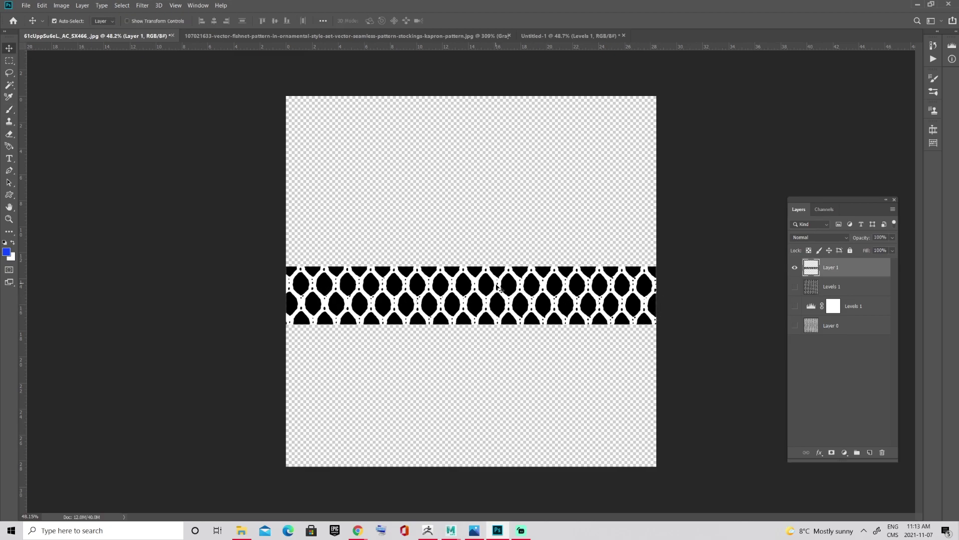
{"action": "left_click_drag", "start_coordinate": [497, 287], "coordinate": [498, 427]}
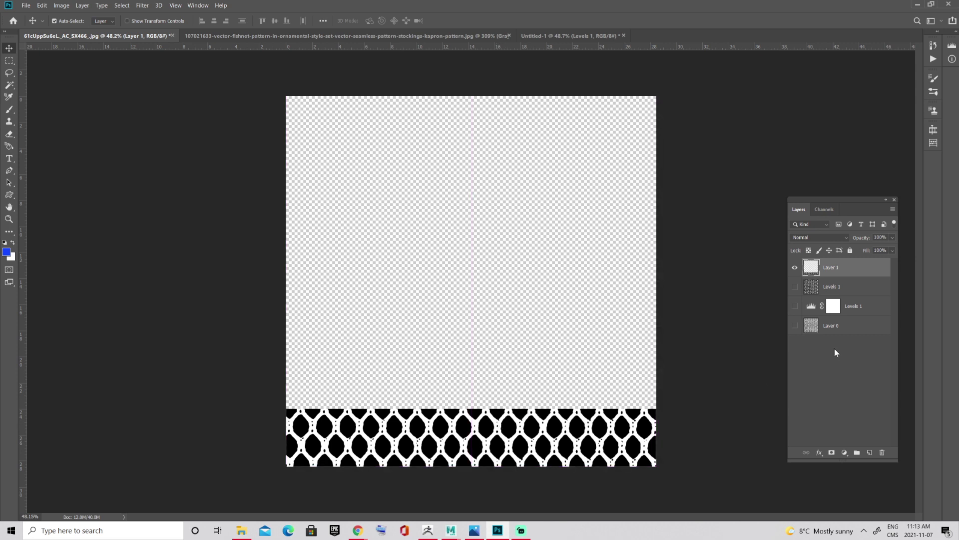
{"action": "left_click", "coordinate": [795, 286]}
Add a layer mask to the strip and paint out its upper edge to blend it into the net.
{"action": "scroll", "coordinate": [475, 359], "scroll_direction": "up", "scroll_amount": 3, "text": "alt"}
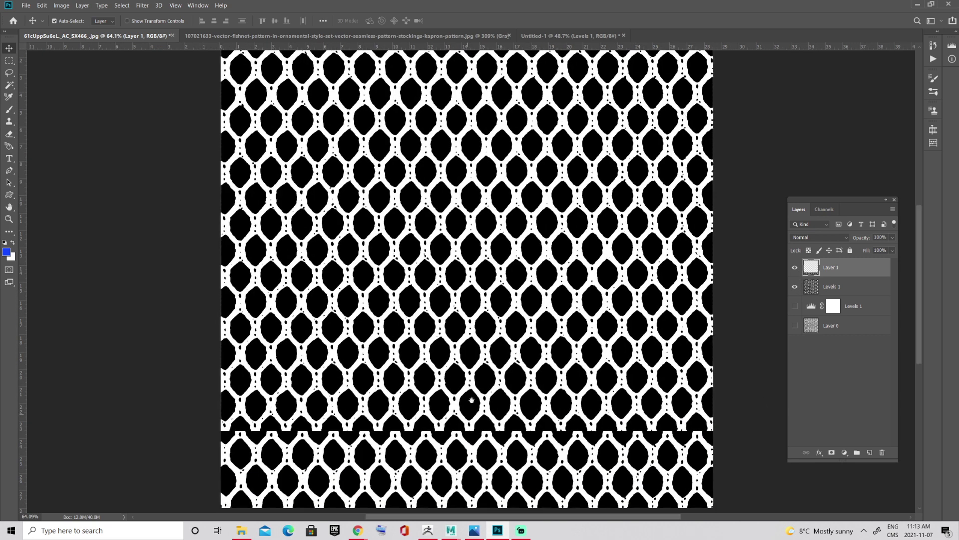
{"action": "left_click_drag", "start_coordinate": [467, 396], "coordinate": [530, 306]}
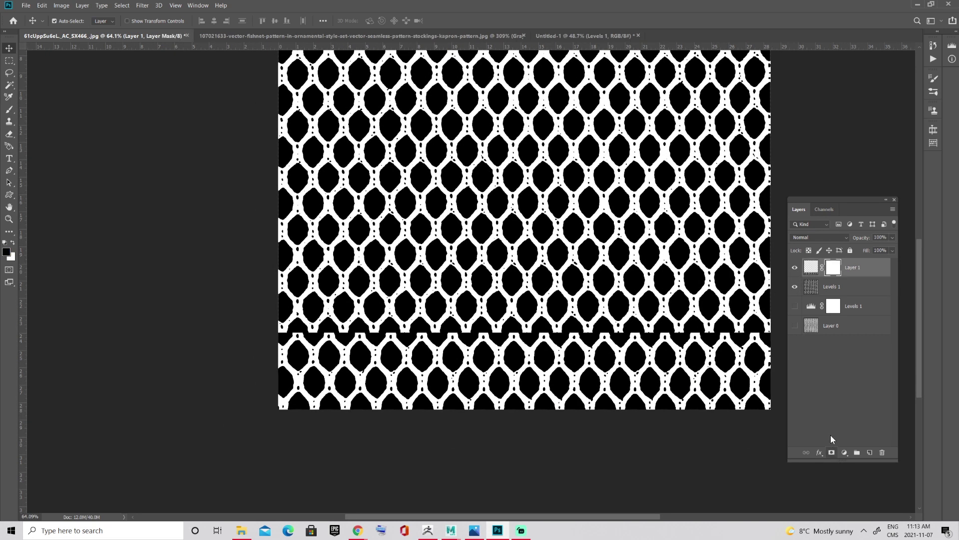
{"action": "mouse_move", "coordinate": [369, 273]}
{"action": "left_mouse_down"}
{"action": "mouse_move", "coordinate": [352, 299]}
{"action": "mouse_move", "coordinate": [709, 302]}
{"action": "left_mouse_up"}
{"action": "mouse_move", "coordinate": [549, 323]}
{"action": "left_mouse_down"}
{"action": "mouse_move", "coordinate": [535, 285]}
{"action": "mouse_move", "coordinate": [510, 285]}
{"action": "mouse_move", "coordinate": [510, 324]}
{"action": "left_mouse_up"}
Scale the full net layer Levels 1 to about 97.5% height, keeping its upper edge in place, to match the strip's cells.
{"action": "key", "text": "ctrl+t"}
{"action": "key", "text": "Return"}
{"action": "left_click", "coordinate": [832, 286]}
{"action": "scroll", "coordinate": [454, 312], "scroll_direction": "down", "scroll_amount": 3, "text": "alt"}
{"action": "key", "text": "ctrl+t"}
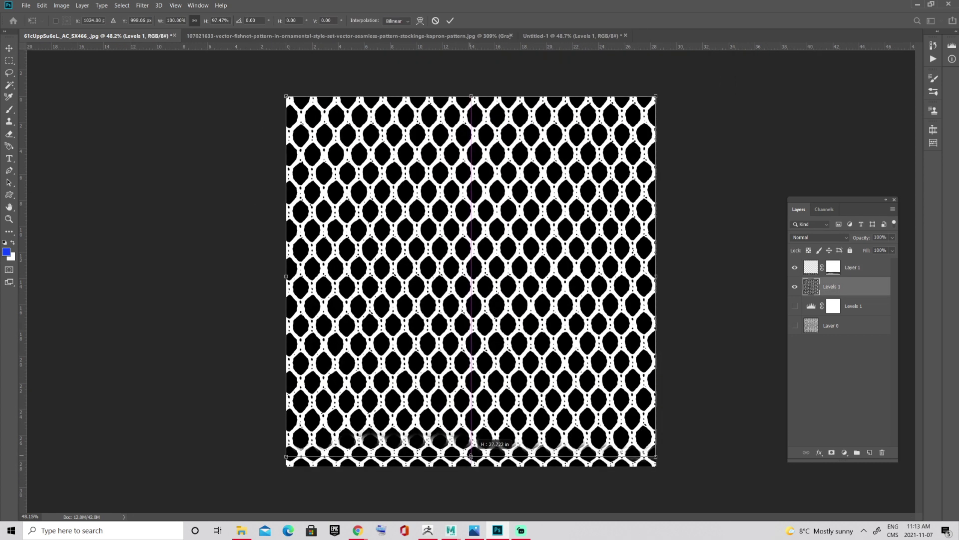
{"action": "key", "text": "Return"}
Paint with black on Layer 1's mask along the seam to refine the blend between the strip and the net.
{"action": "left_click", "coordinate": [833, 268]}
{"action": "scroll", "coordinate": [400, 375], "scroll_direction": "up", "scroll_amount": 5, "text": "alt"}
{"action": "key", "text": "x"}
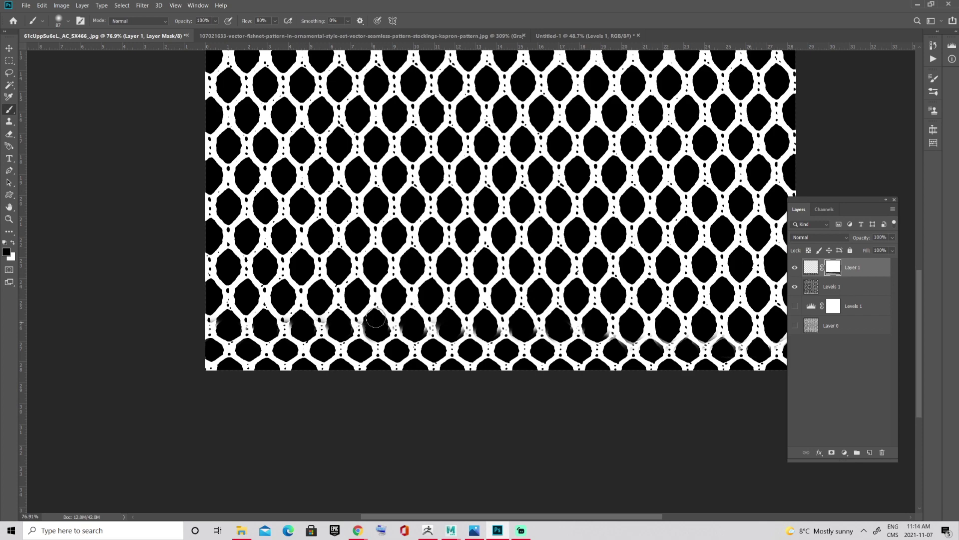
{"action": "left_click_drag", "start_coordinate": [490, 324], "coordinate": [366, 275]}
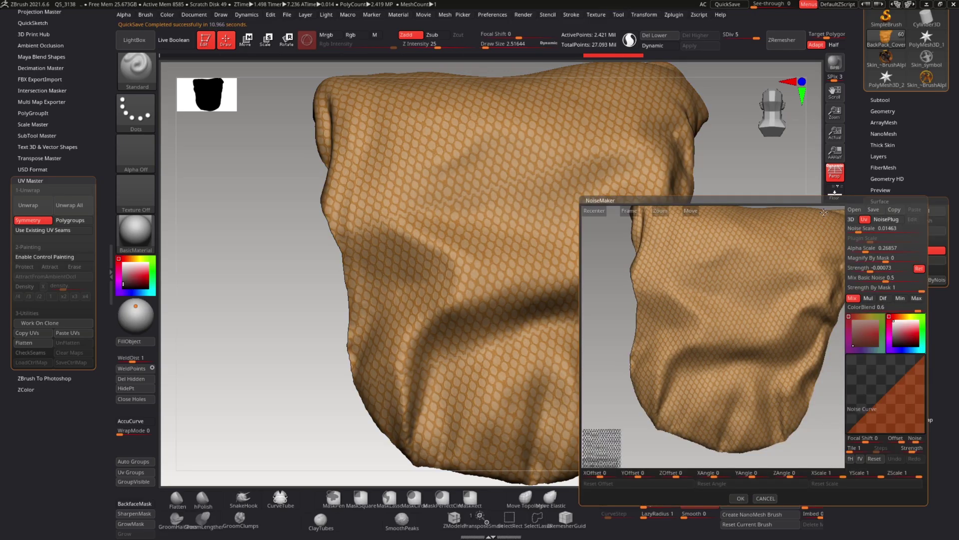
Switch to ZBrush and import a net image from D:\Textures\Fabric\Textile\PS as the alpha of the cover's NoiseMaker noise.
{"action": "left_click", "coordinate": [602, 447]}
{"action": "left_click", "coordinate": [349, 116]}
{"action": "type", "text": "D:\\Textures\\Fabric\\Textile\\PS"}
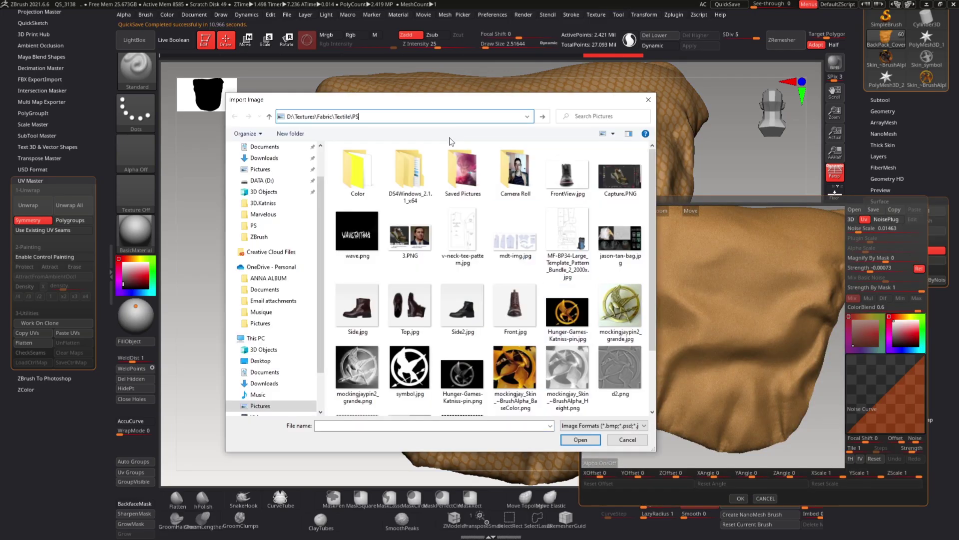
{"action": "key", "text": "Return"}
{"action": "left_click", "coordinate": [357, 172]}
{"action": "double_click", "coordinate": [358, 173]}
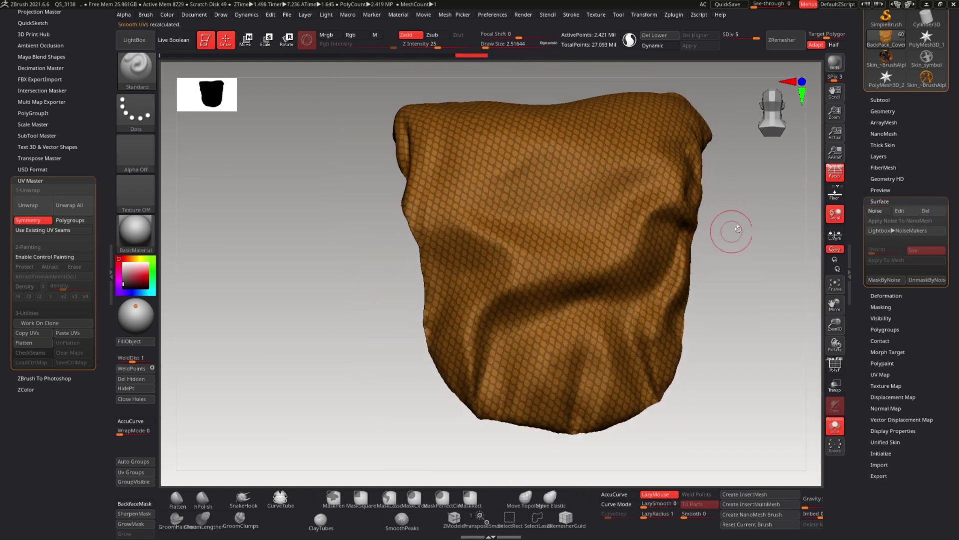
Extract the cover's masked fishnet pattern with smoothness 5 and thickness 0.001, and accept it as a new subtool.
{"action": "left_click", "coordinate": [881, 100]}
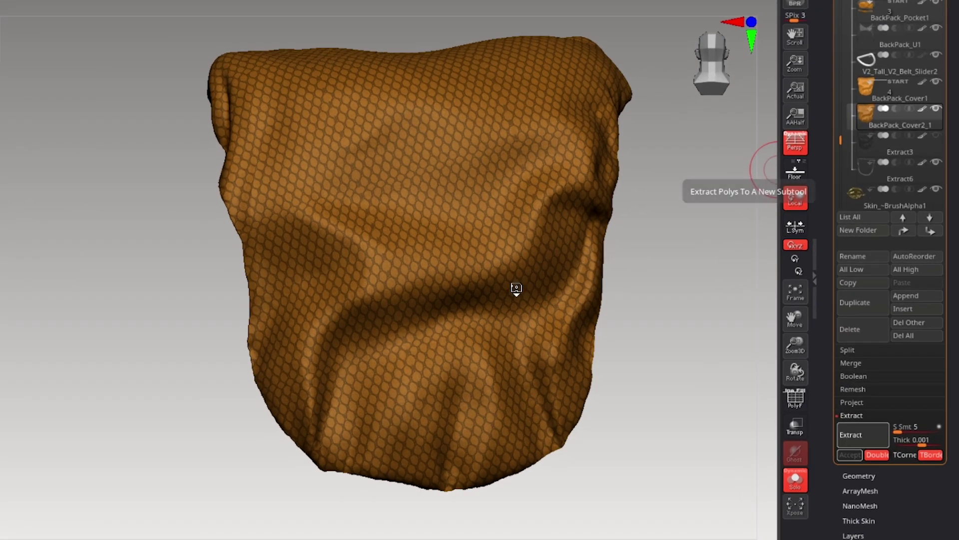
{"action": "left_click", "coordinate": [863, 434]}
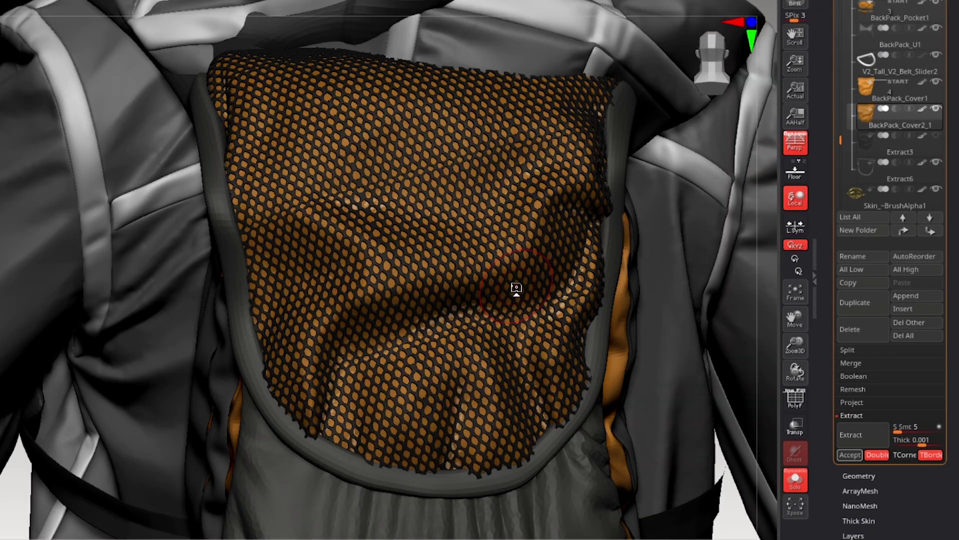
{"action": "left_click", "coordinate": [849, 455]}
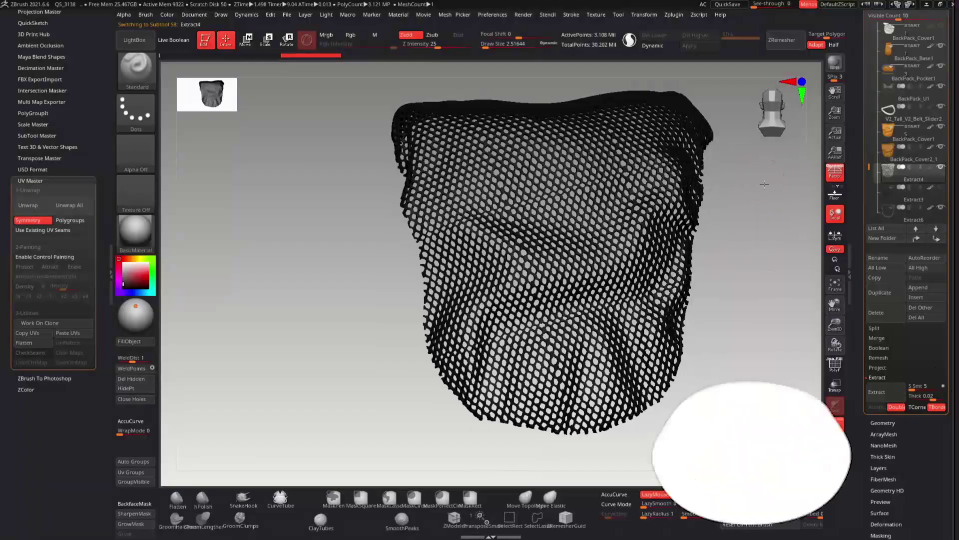